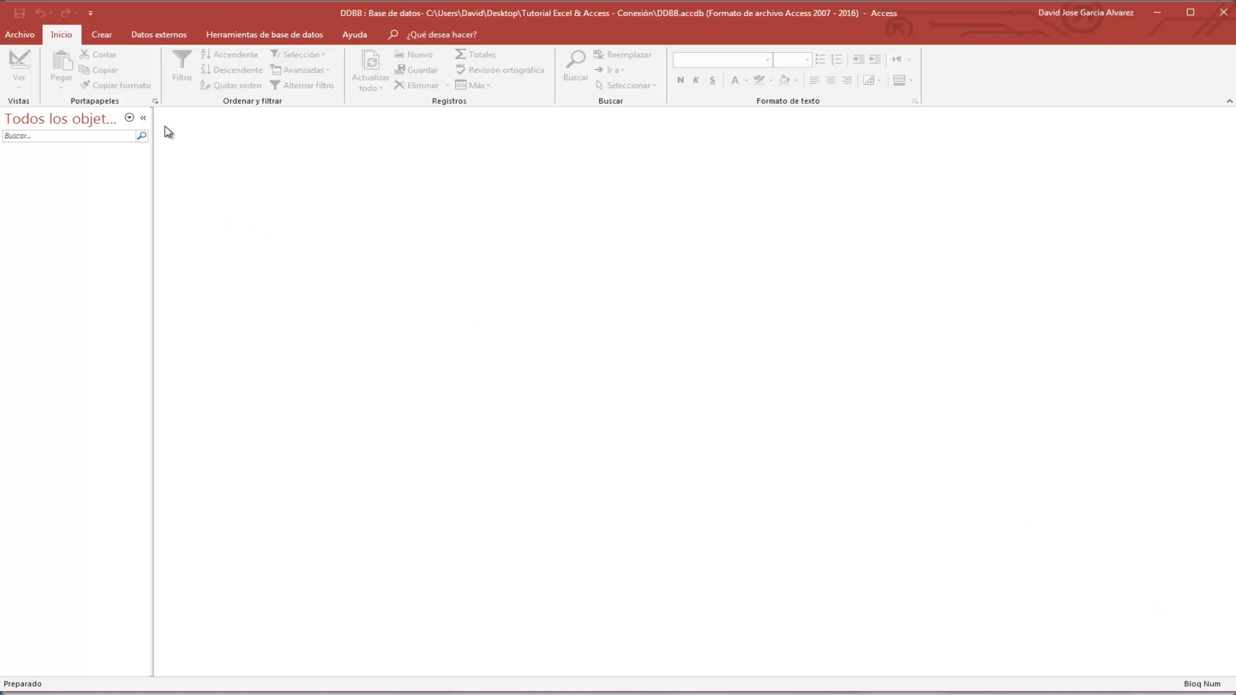
Step: Create a new table, switch it to Design view and save it as TB_PRUEBA
left_click(104, 37)
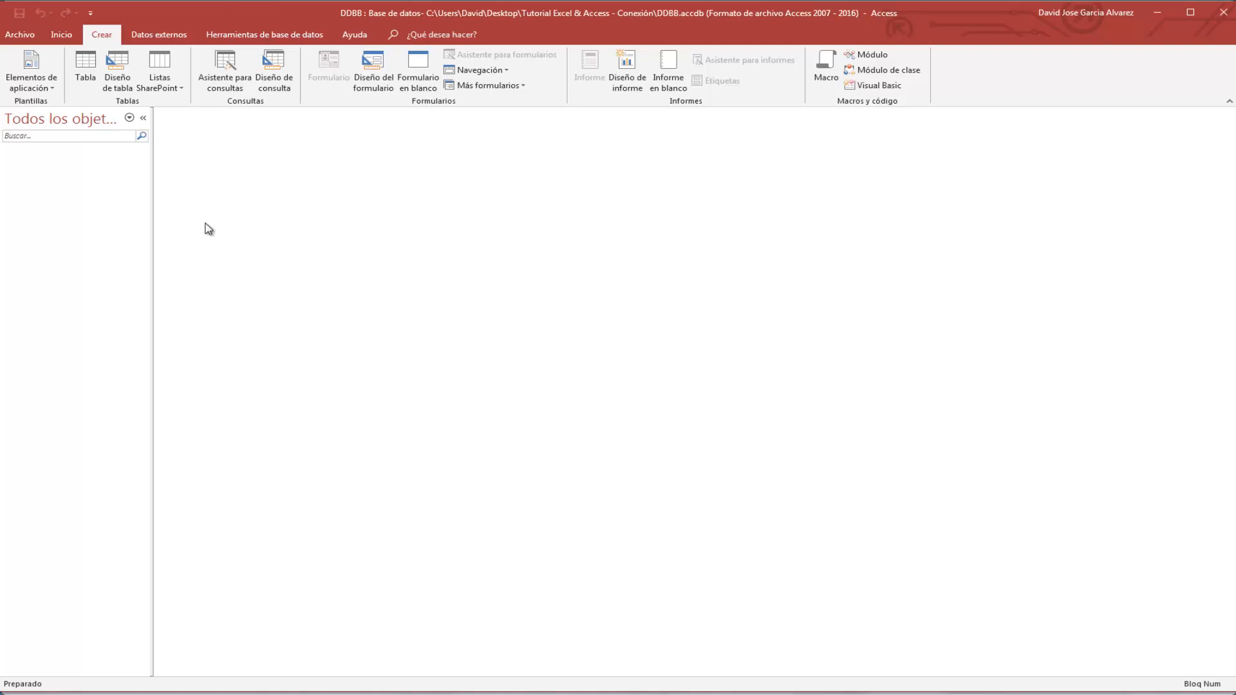
left_click(84, 79)
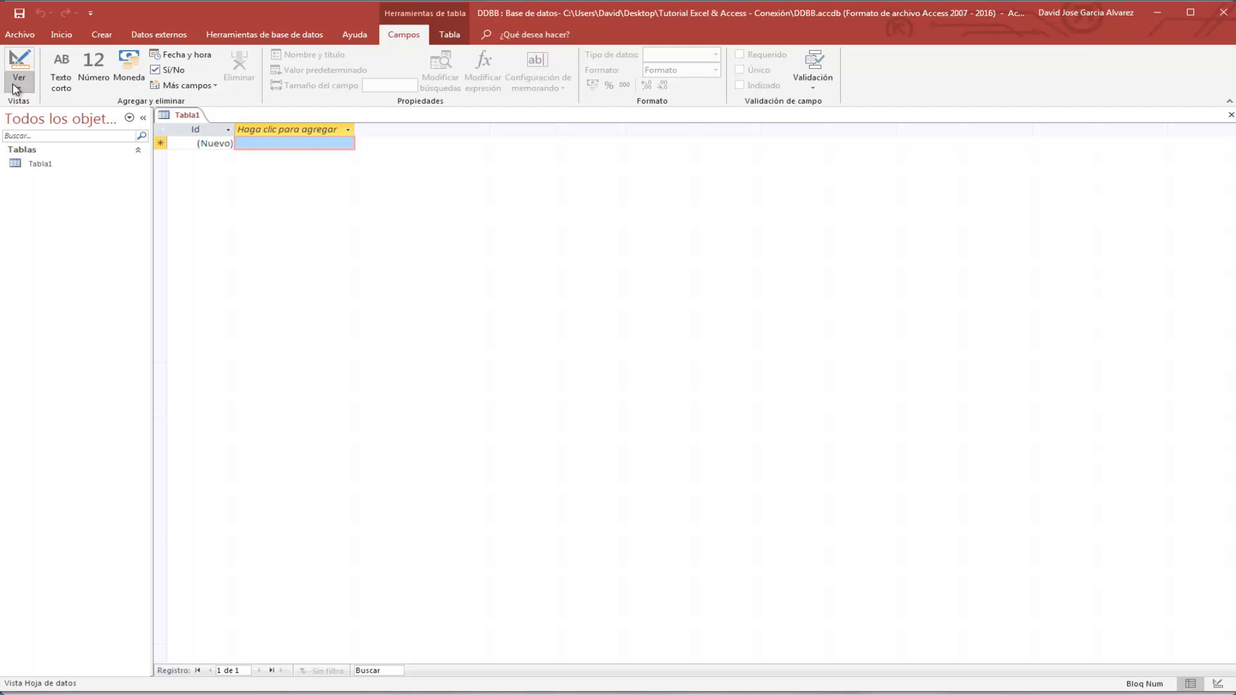
left_click(17, 88)
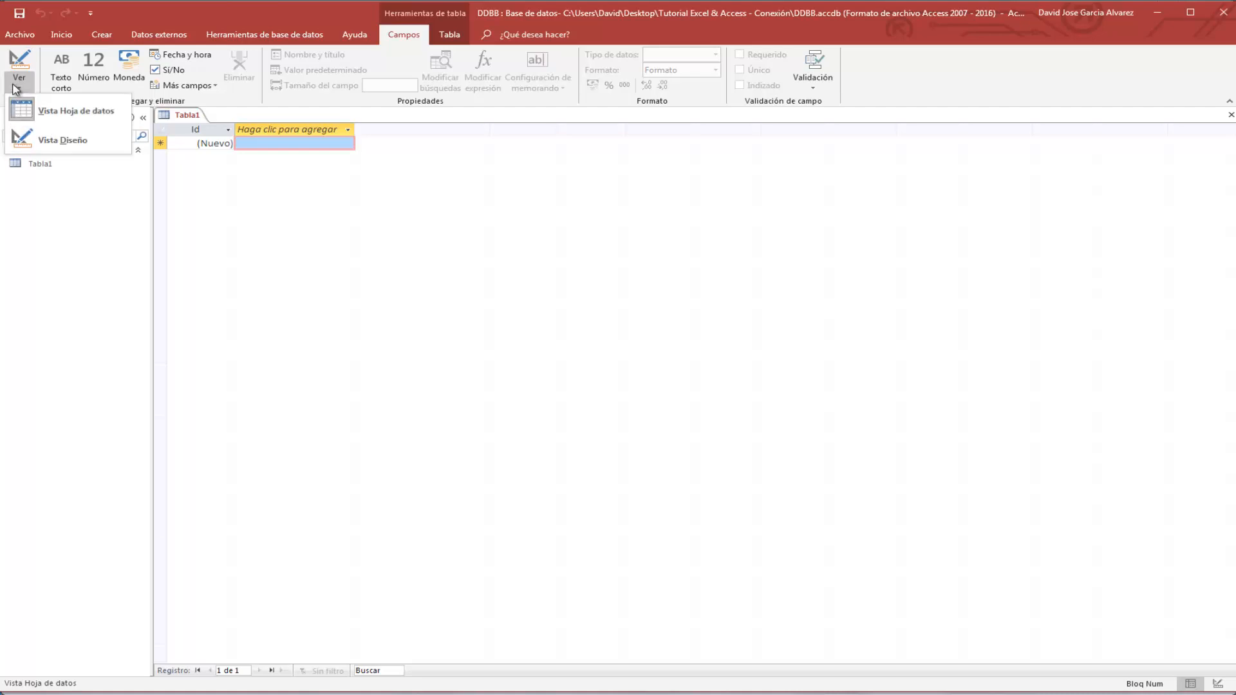
left_click(44, 139)
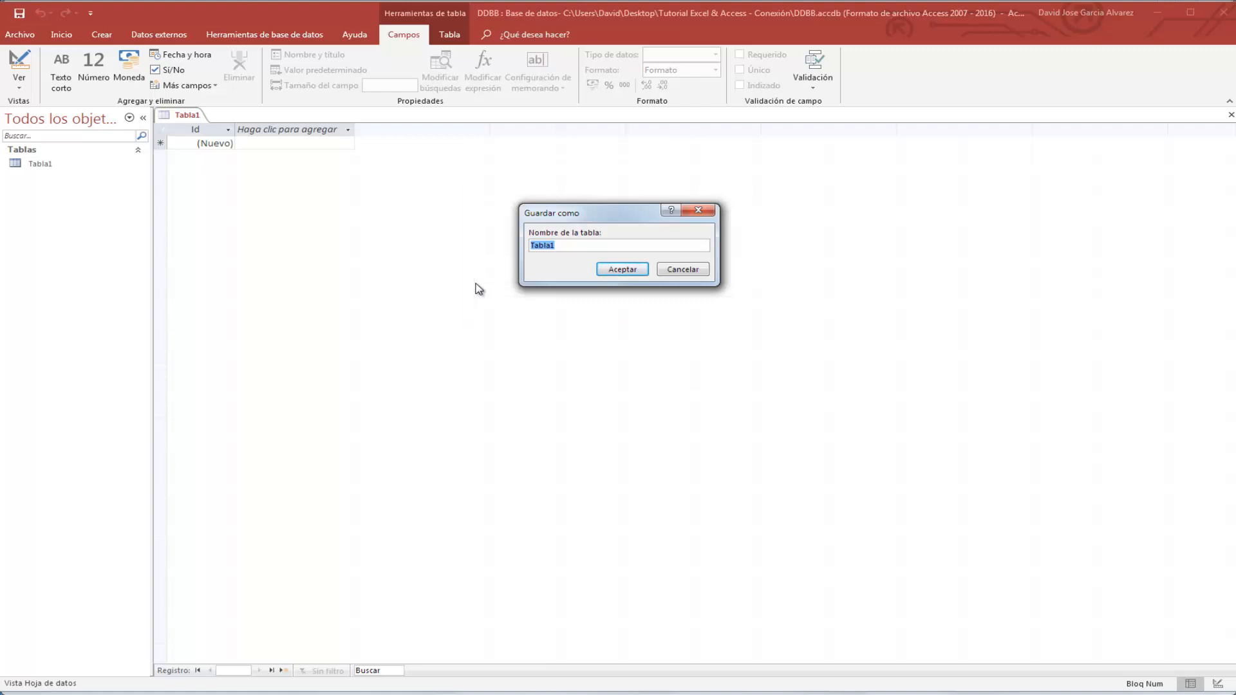
key("Caps_Lock")
type("TB_PRUEBA")
left_click(609, 268)
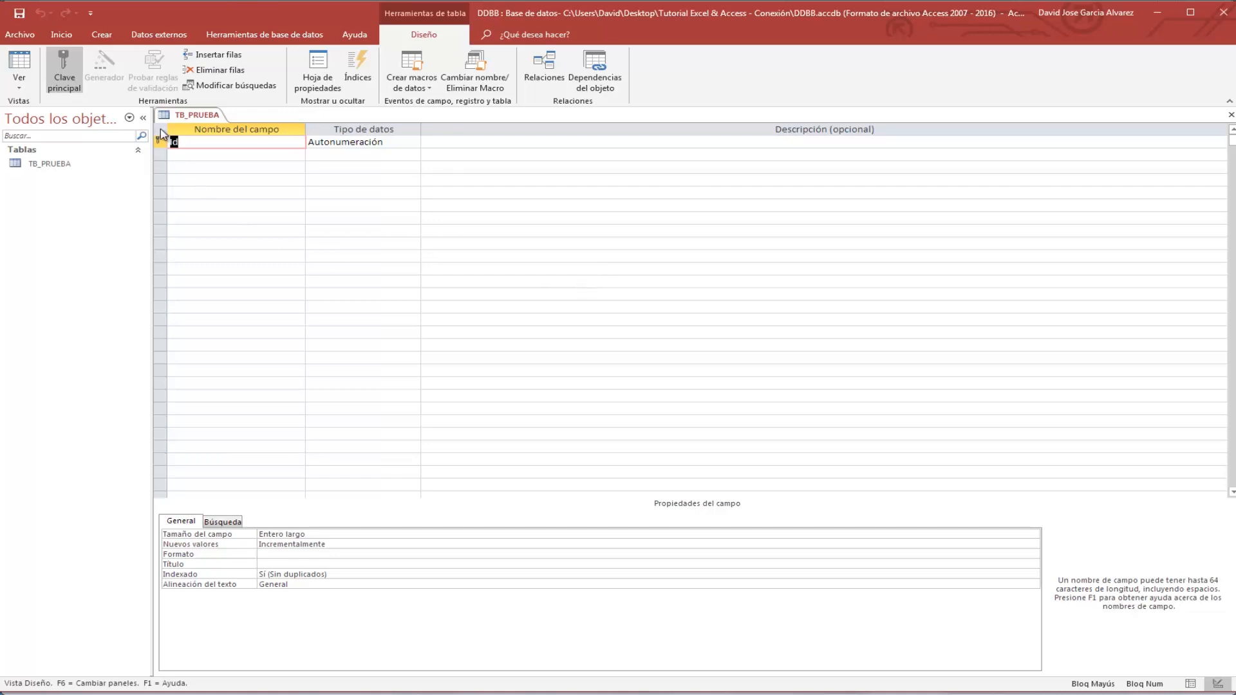
Step: Remove the primary key from the Id field and assign it to the same field again
left_click(343, 142)
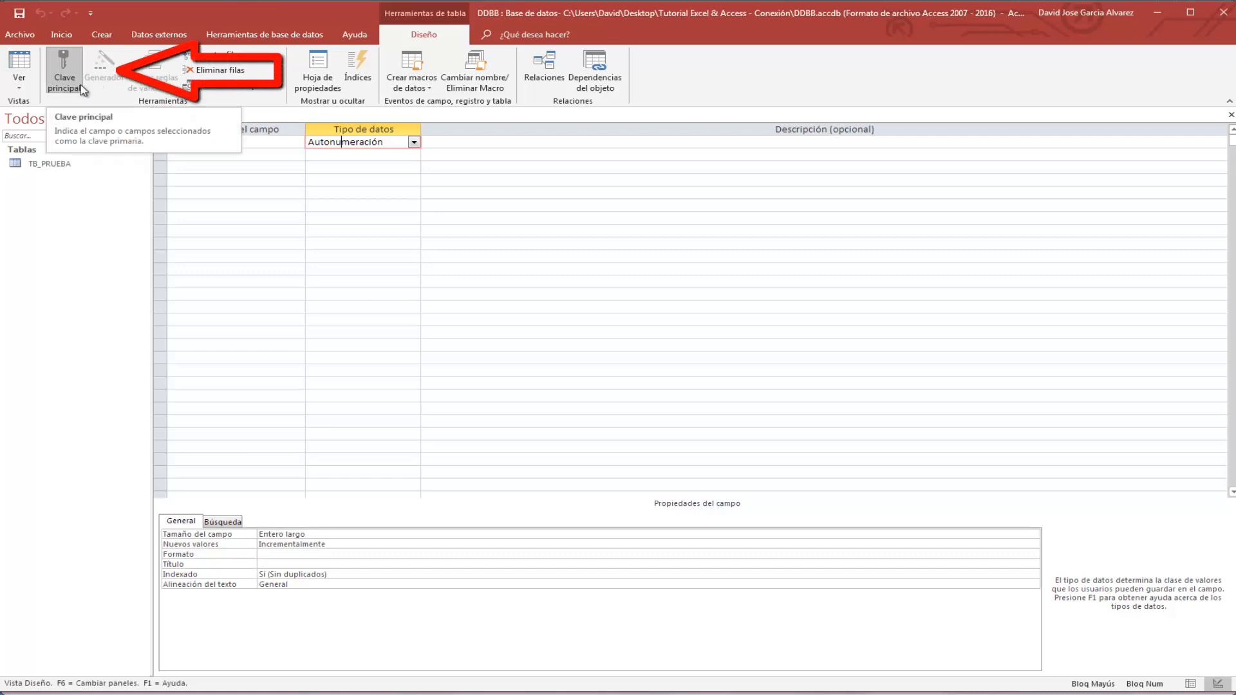
left_click(270, 141)
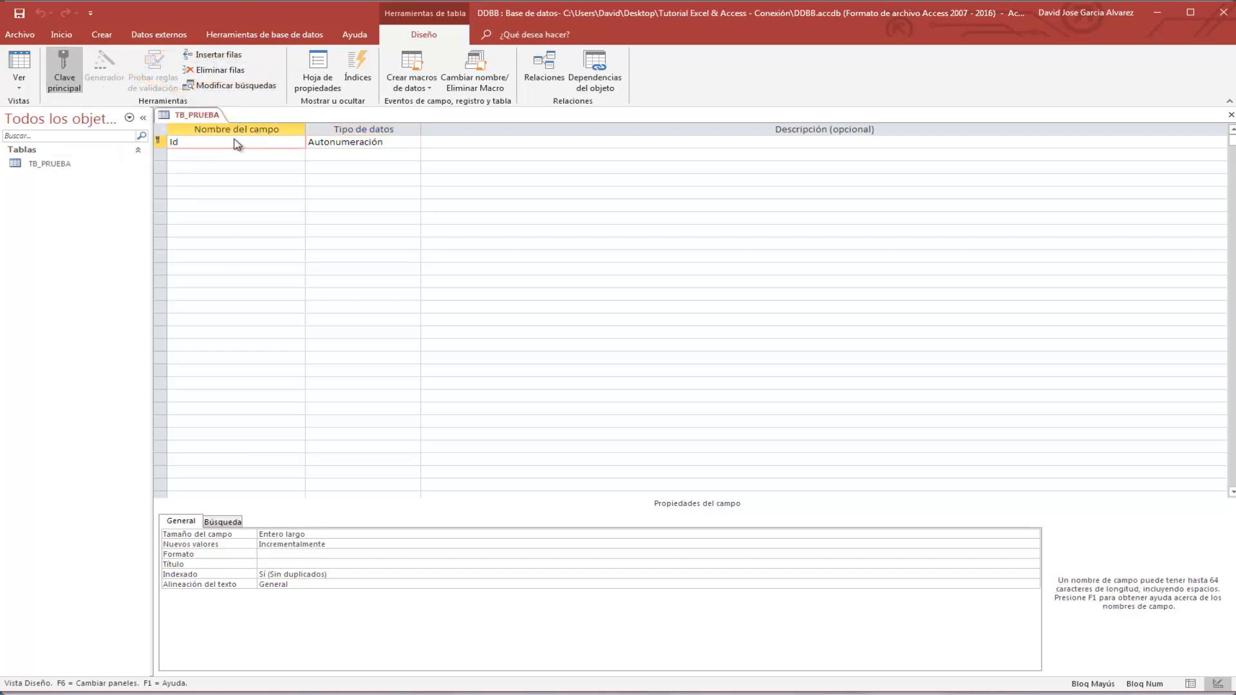
left_click(64, 77)
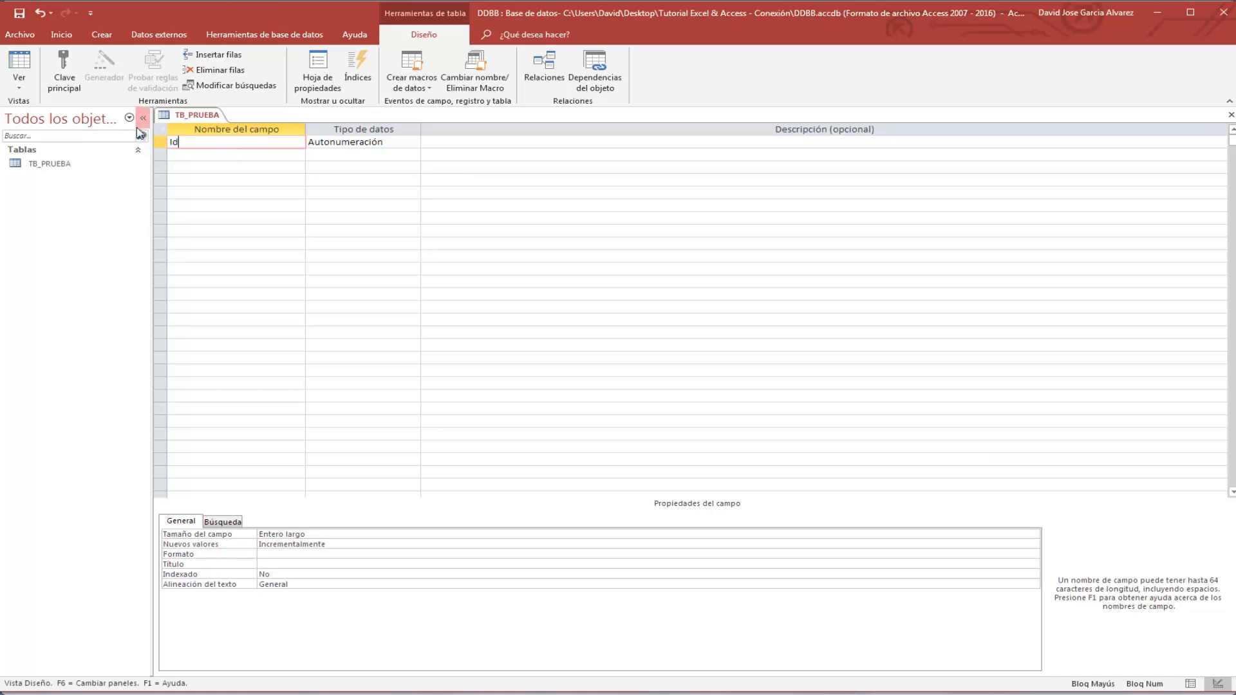
left_click(68, 84)
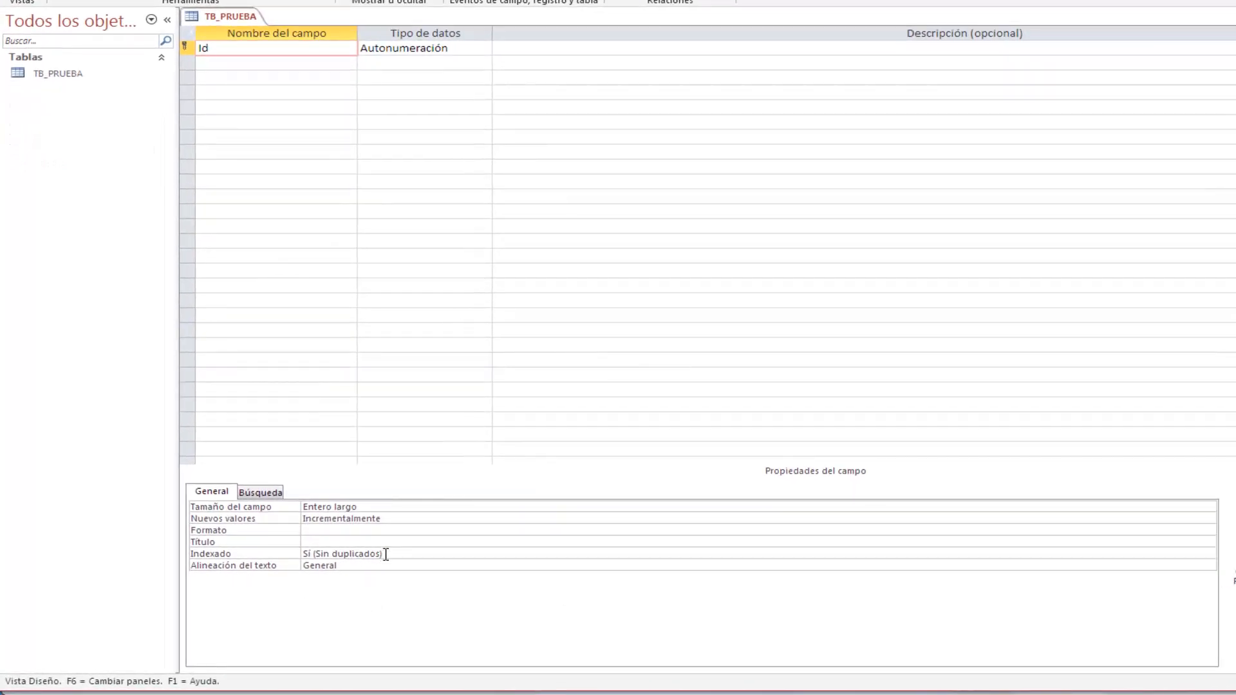
Step: Examine the Id field's Indexado property and the table's index settings, including the Principal and Única properties
left_click(402, 552)
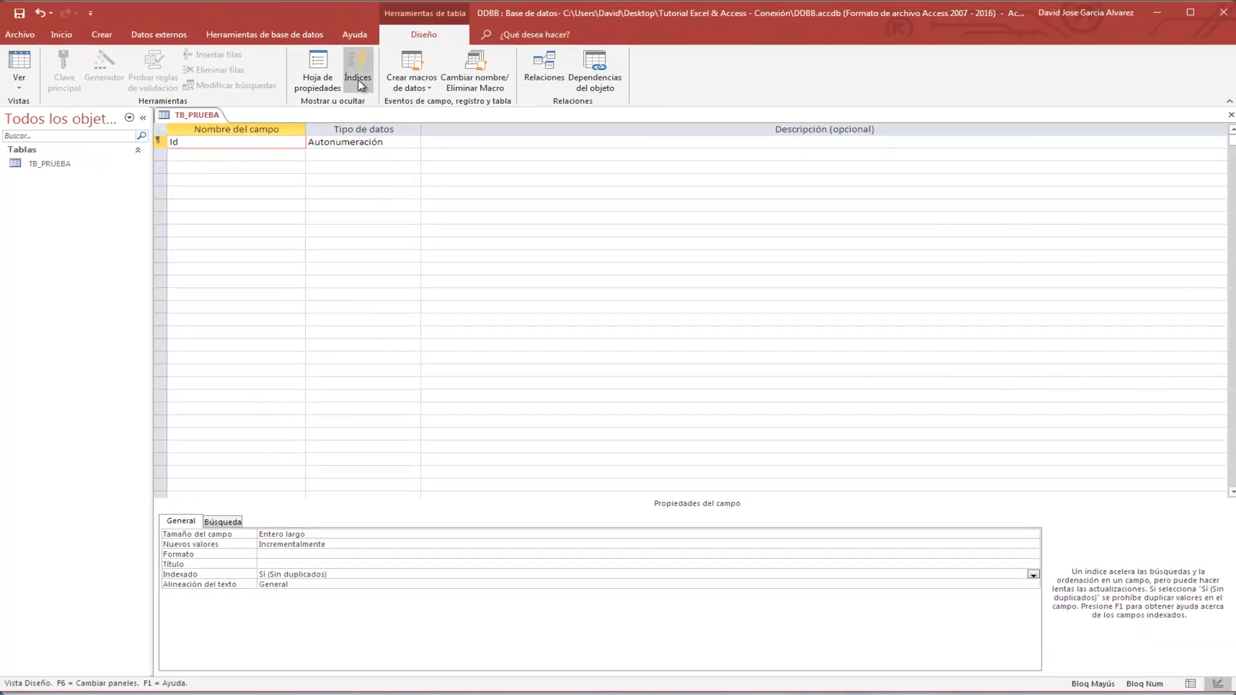
left_click(359, 84)
mouse_move(525, 125)
left_mouse_down()
mouse_move(532, 153)
mouse_move(544, 138)
left_mouse_up()
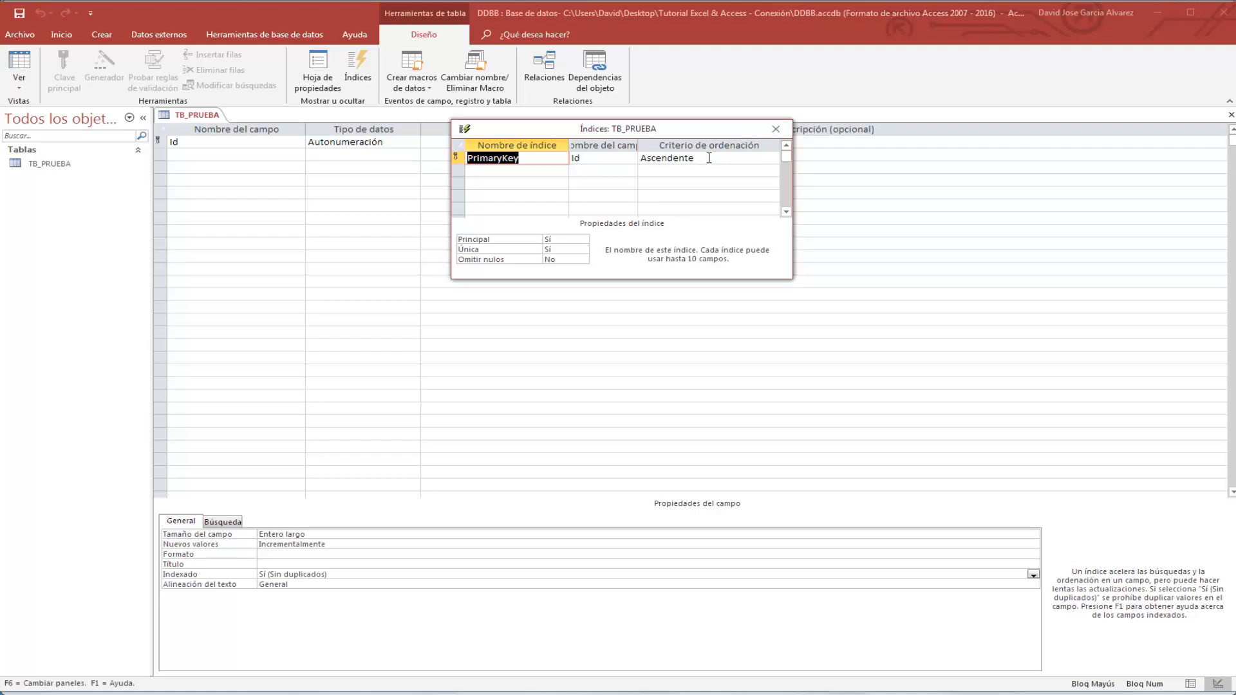
left_click(572, 242)
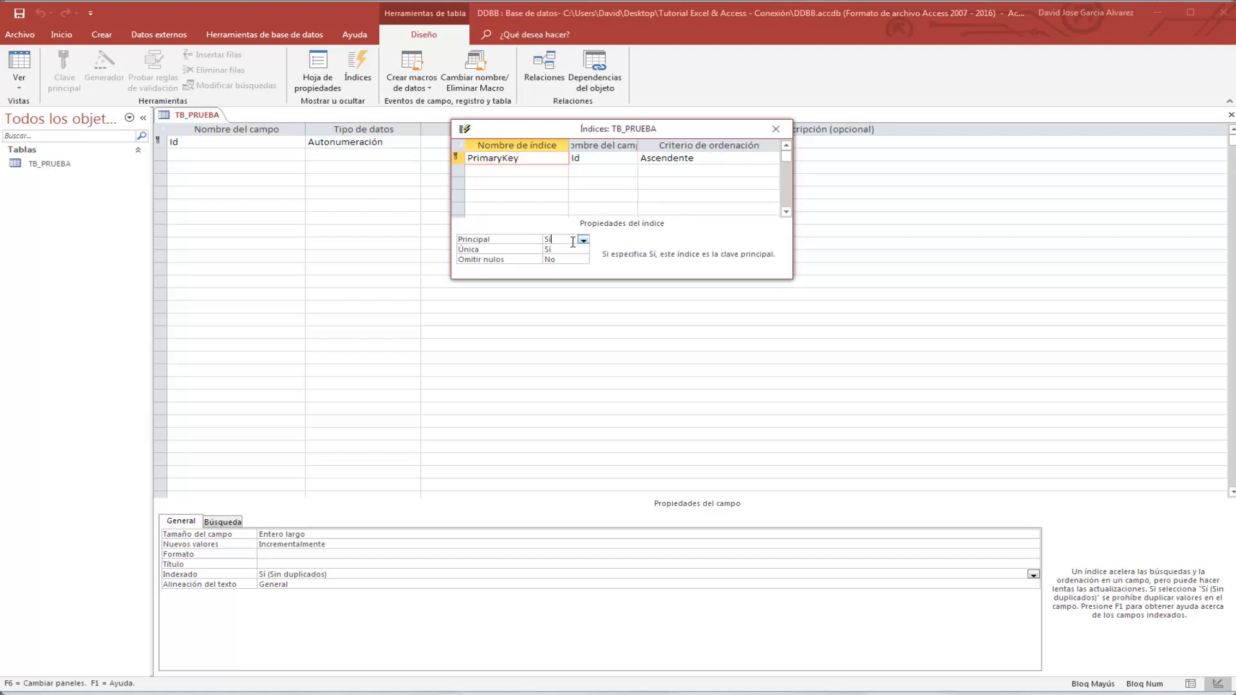
left_click(570, 250)
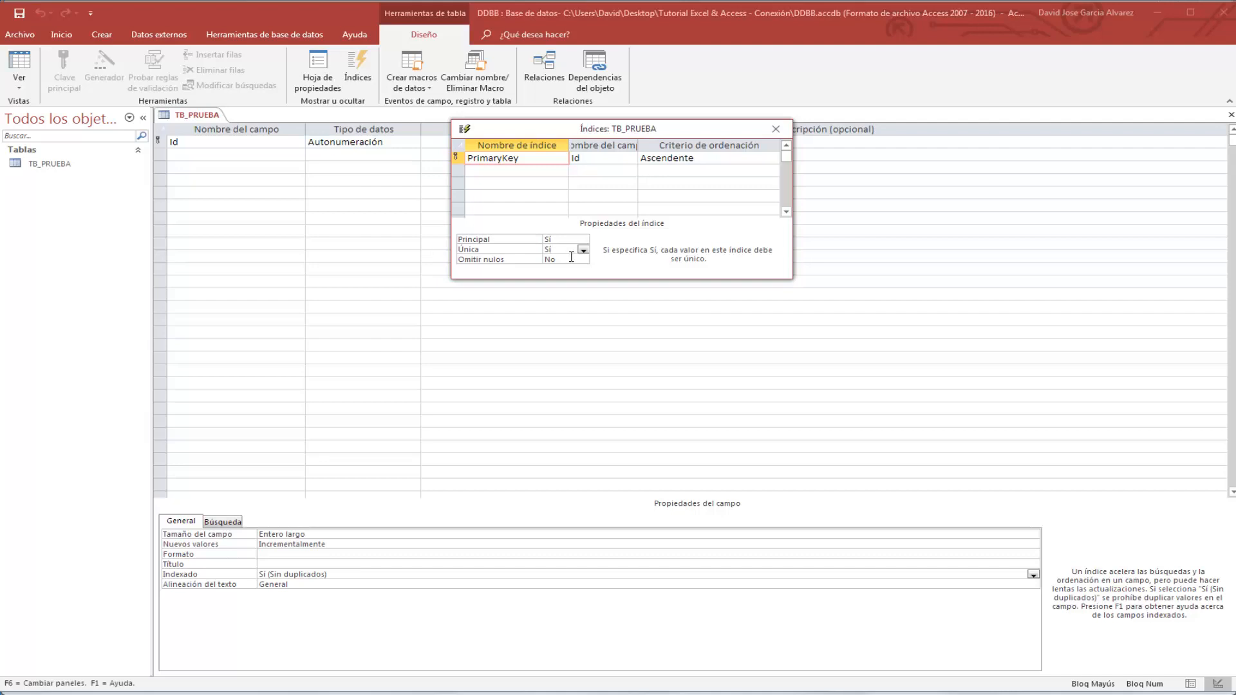
left_click(776, 131)
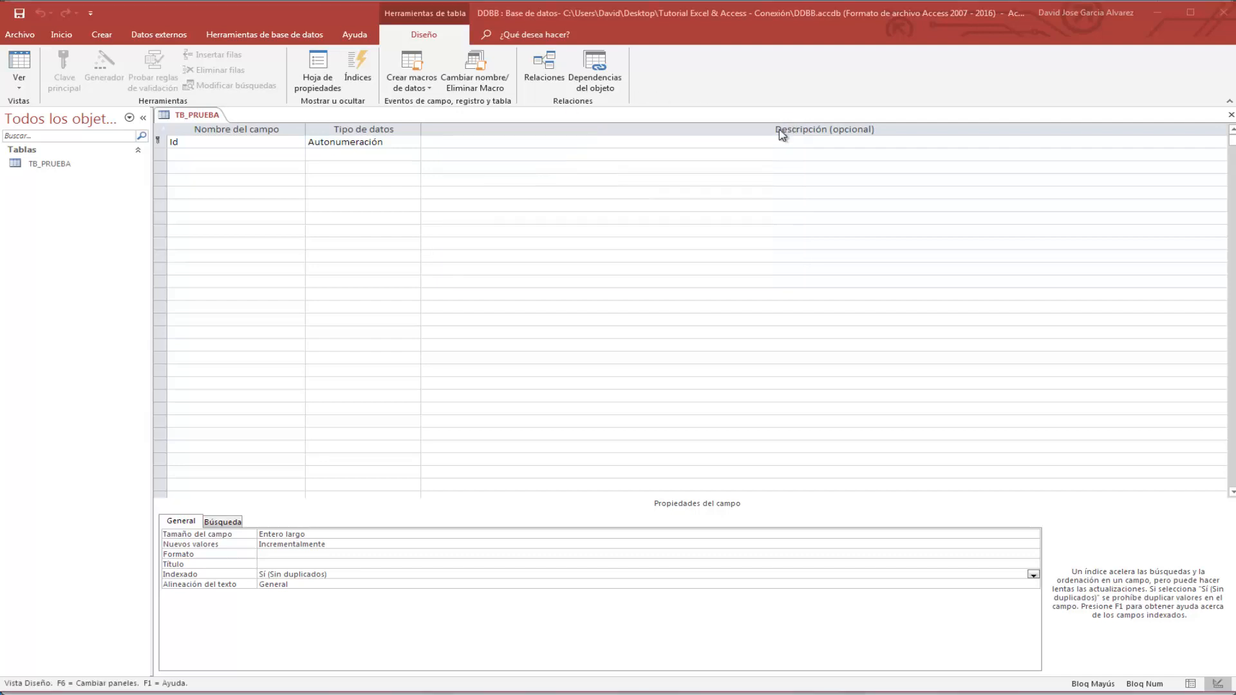
Step: Add a field named DNI below Id with the data type Número
left_click(219, 156)
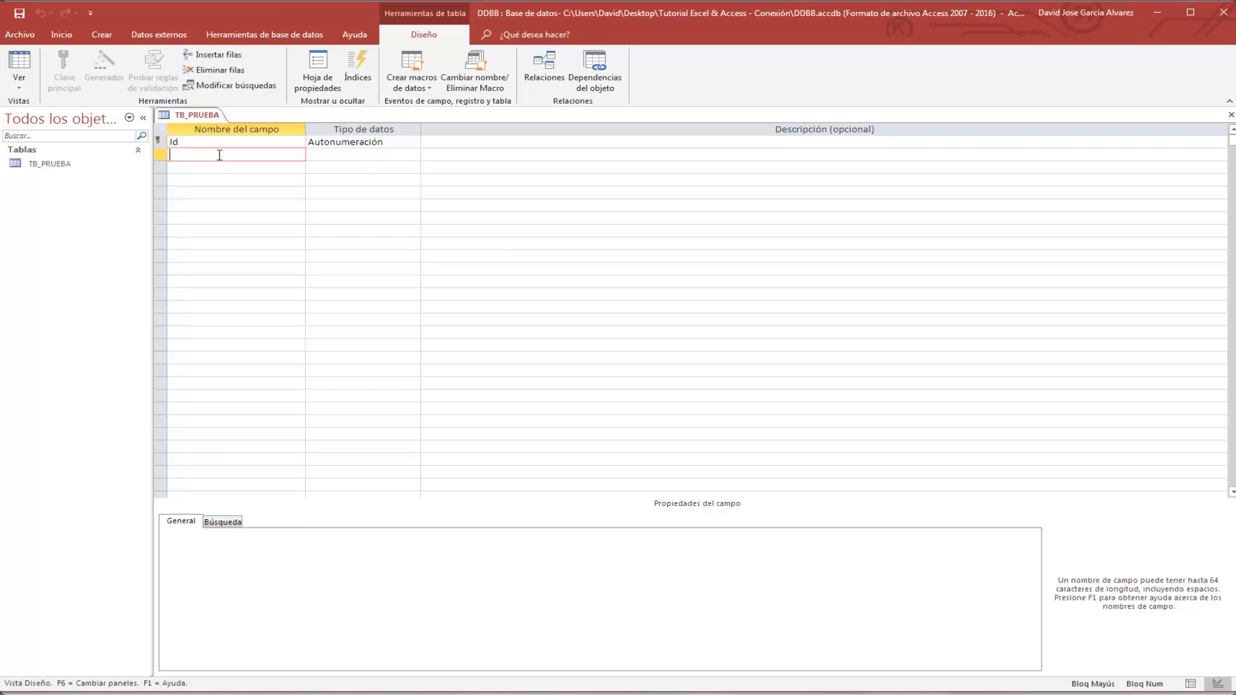
key("Up")
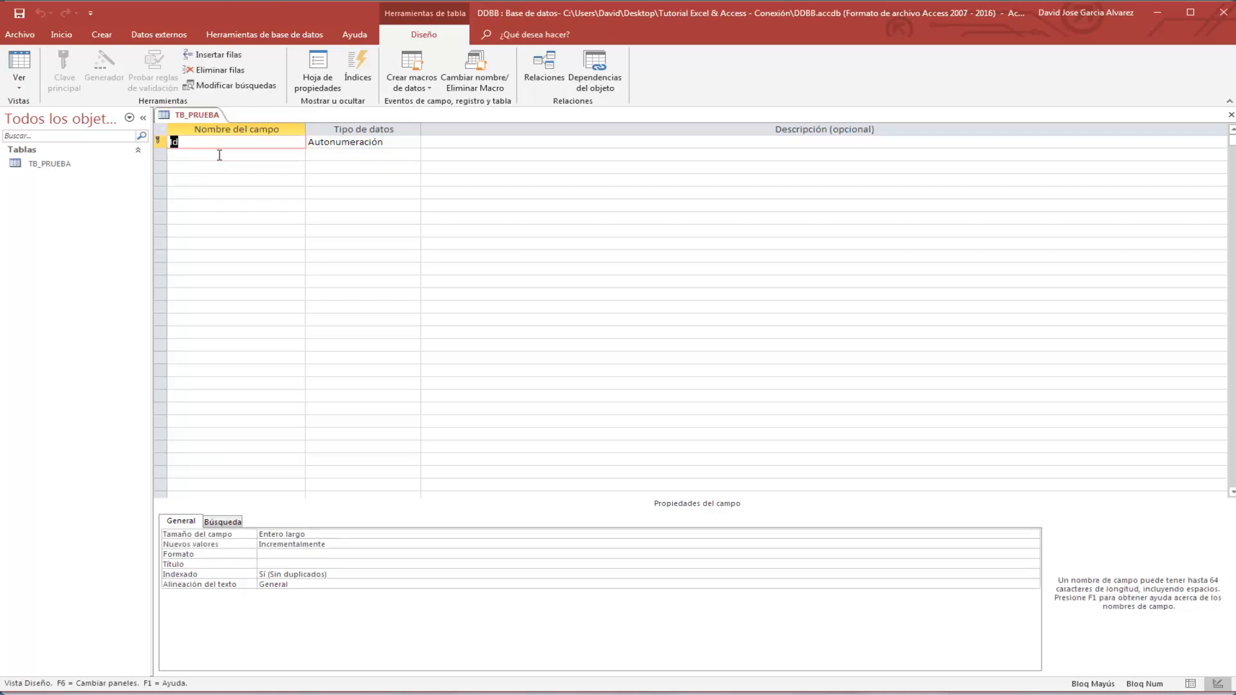
left_click(220, 155)
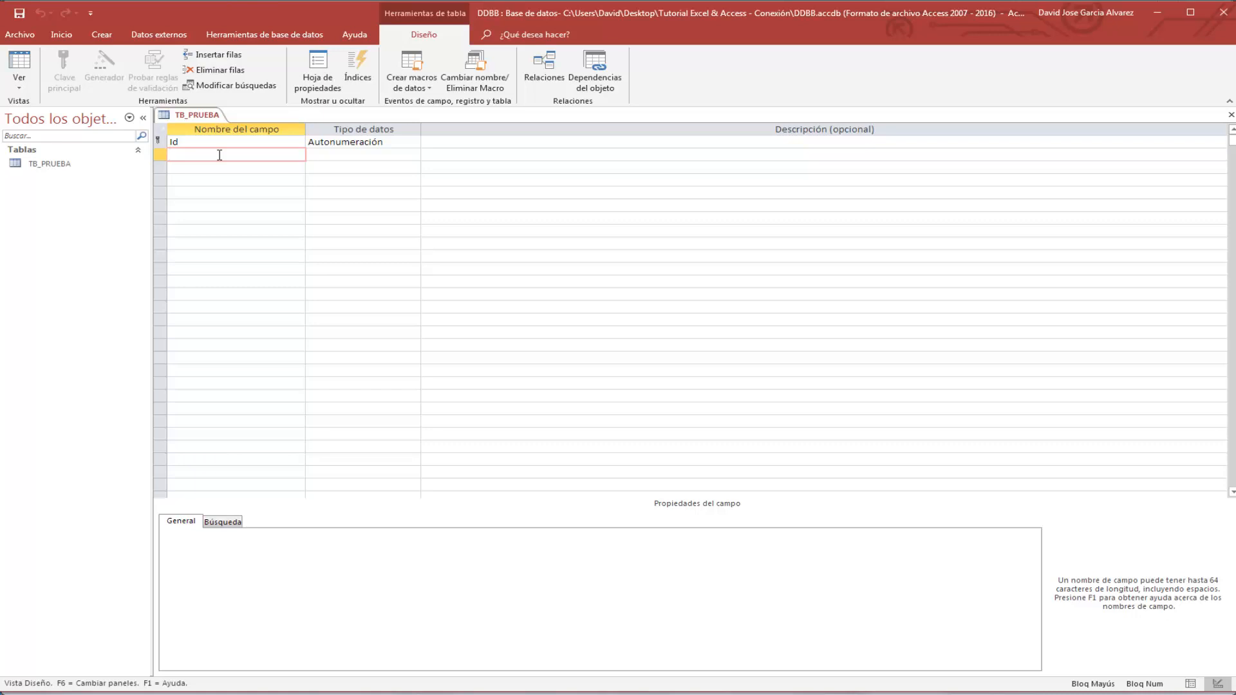
type("DNI")
key("Tab")
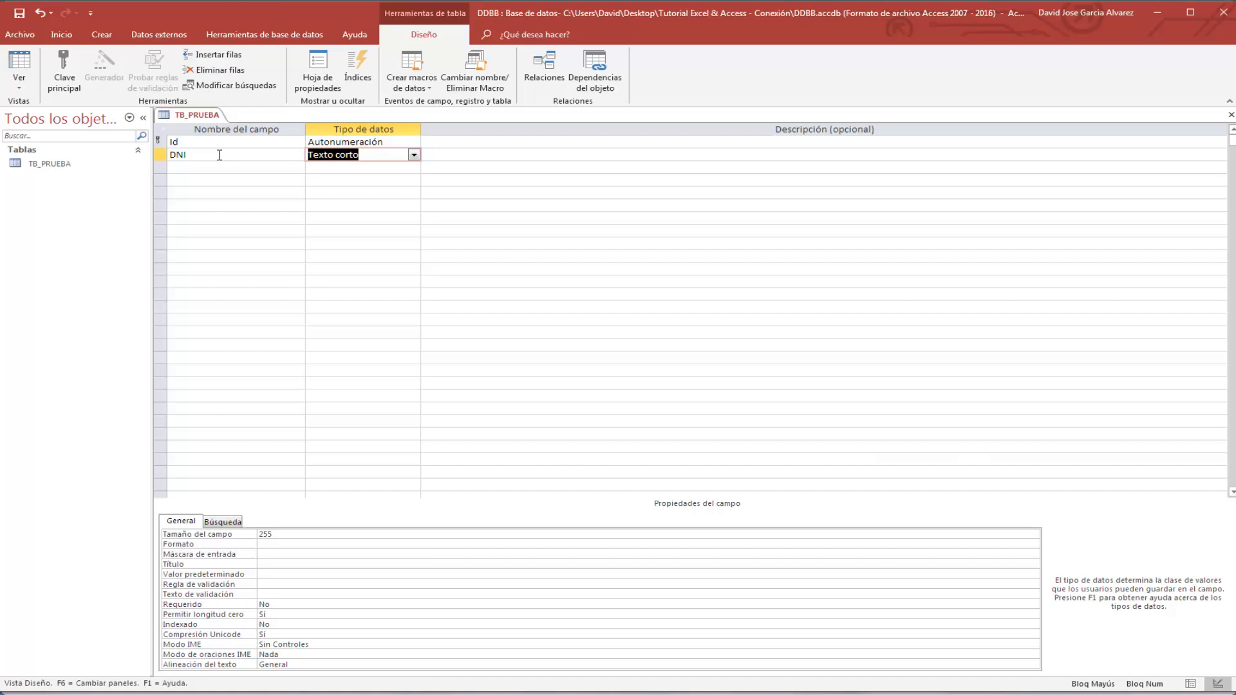
type("Número")
left_click(415, 155)
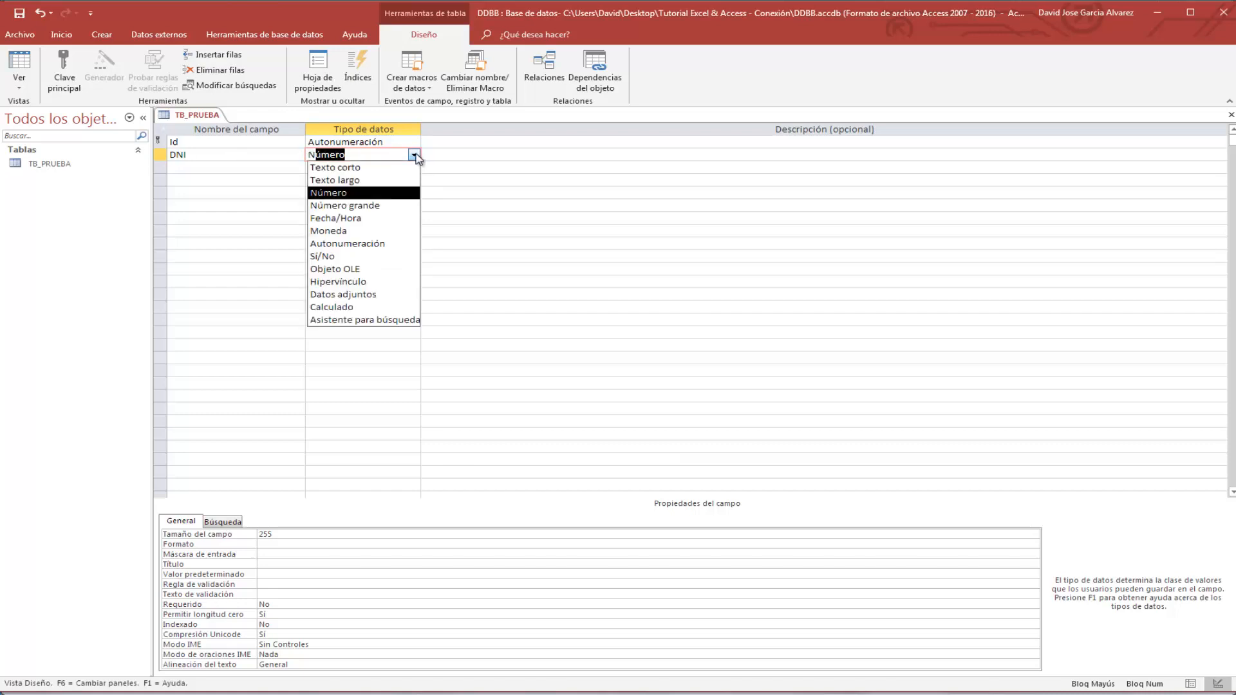
left_click(347, 193)
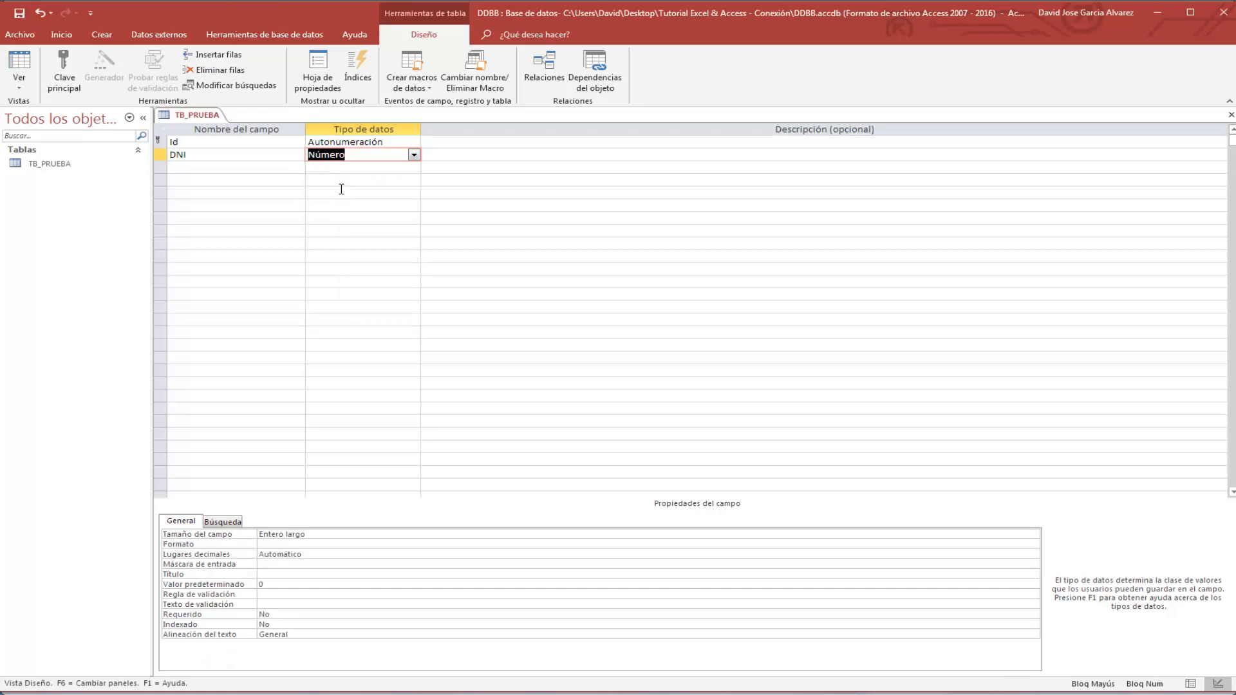
Step: Enter DOCUMENTO as the description of the DNI field
left_click(469, 153)
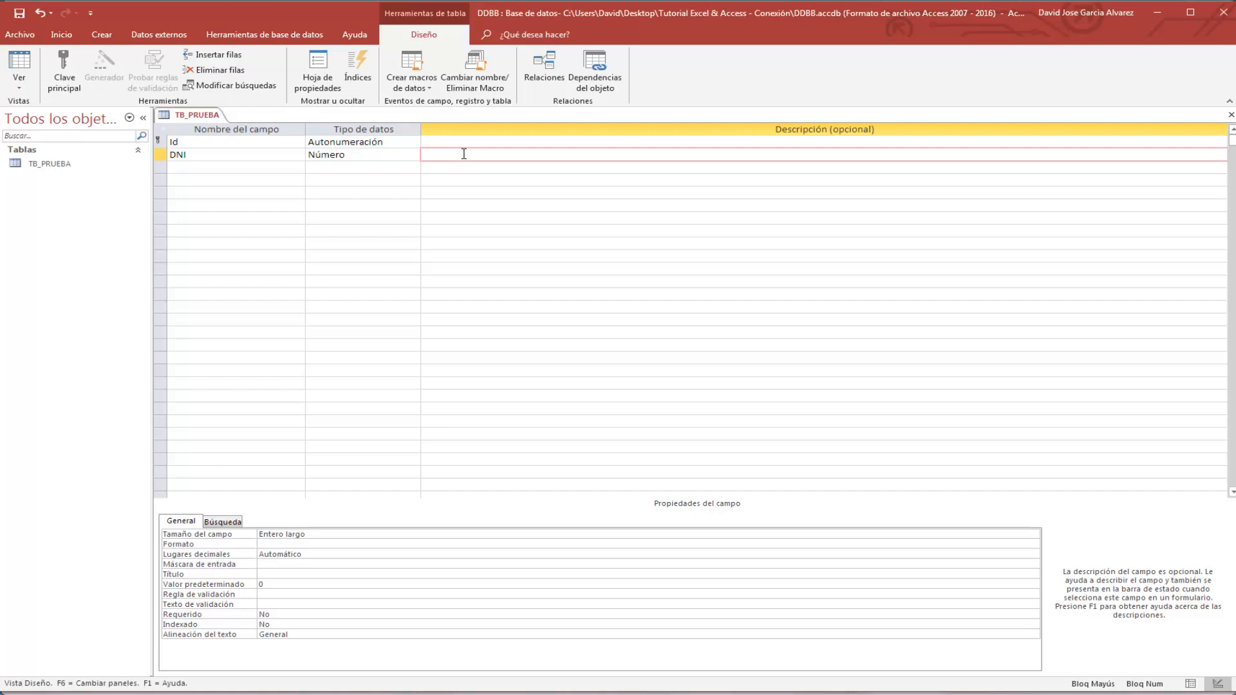
type("DOCUMENTONACUI")
key("BackSpace")
key("BackSpace")
key("BackSpace")
key("BackSpace")
key("BackSpace")
key("Tab")
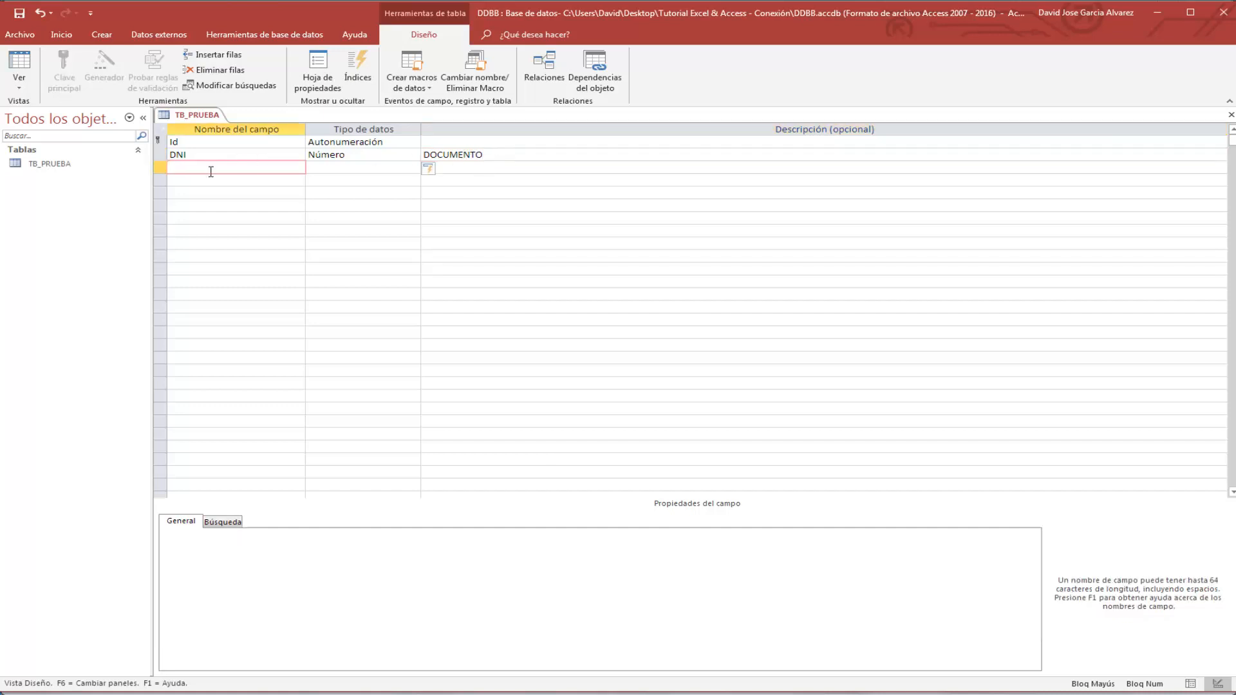
Step: Add a field named NOMBRE with the data type Texto corto
type("NOMBRE")
key("Tab")
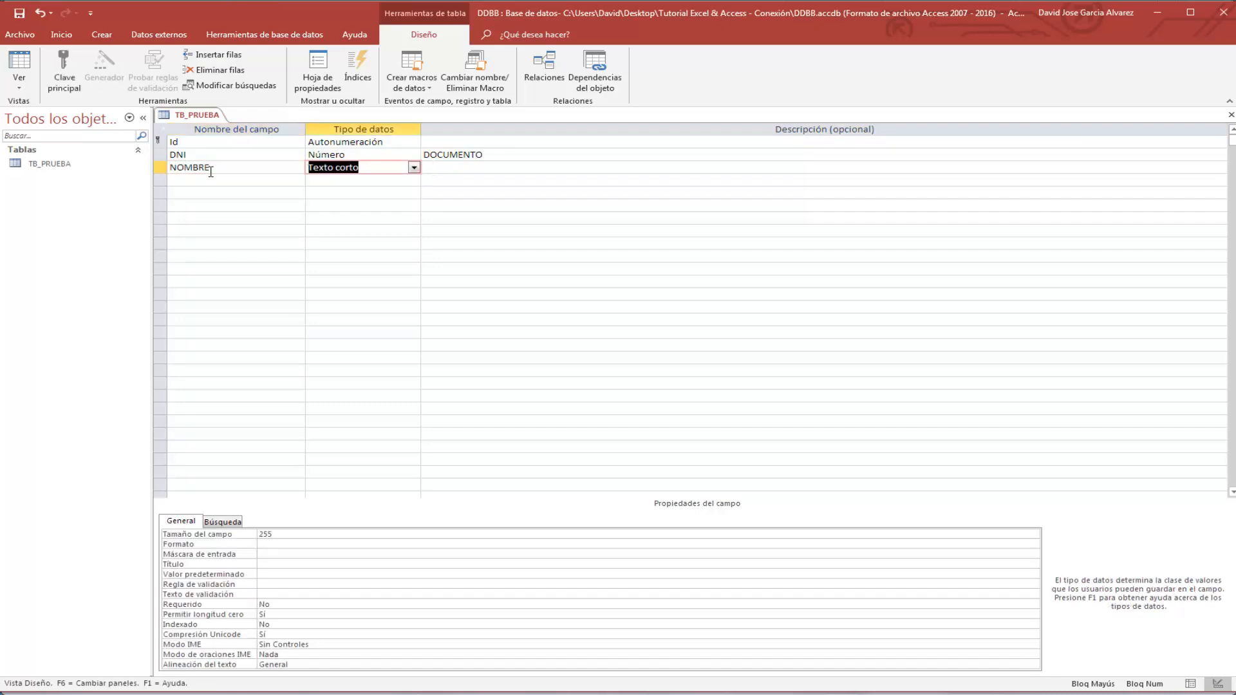
left_click(414, 168)
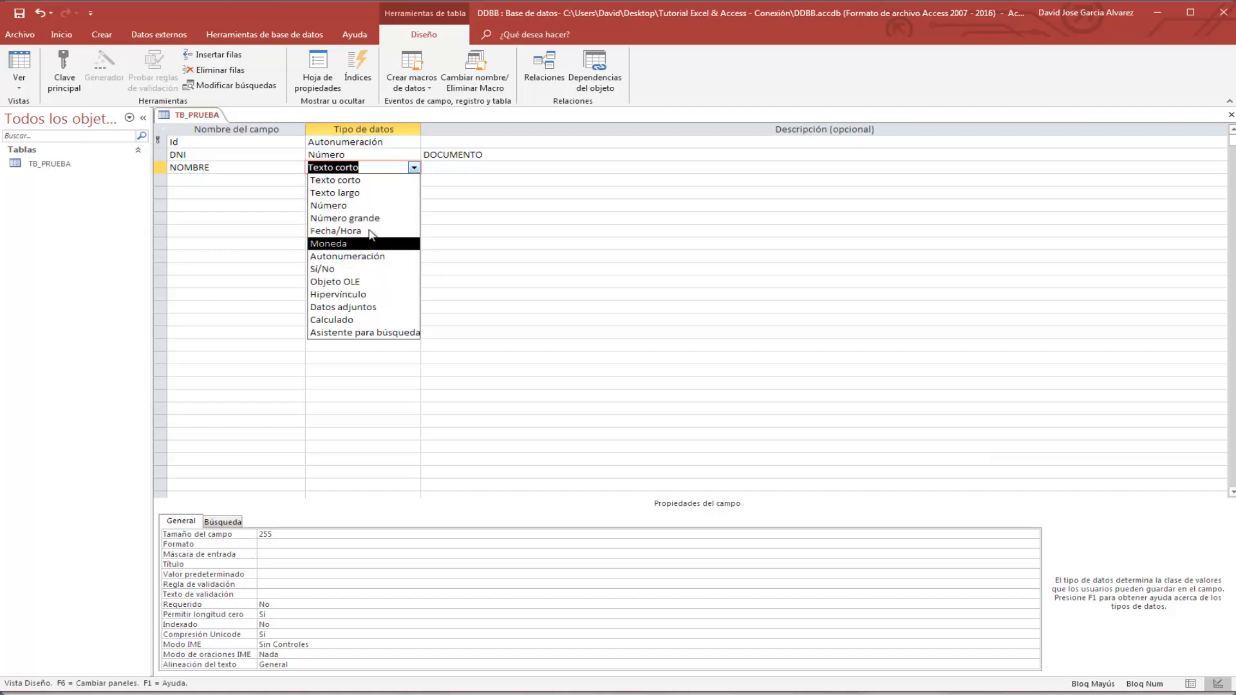
left_click(383, 164)
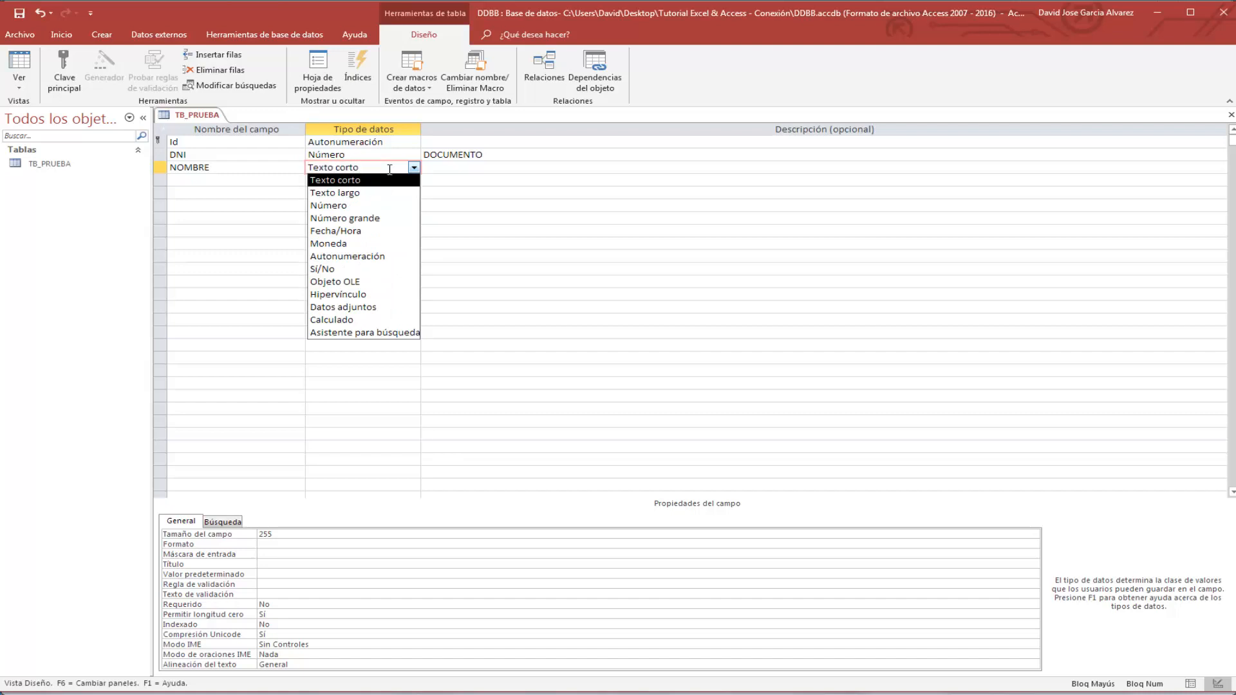
left_click(390, 169)
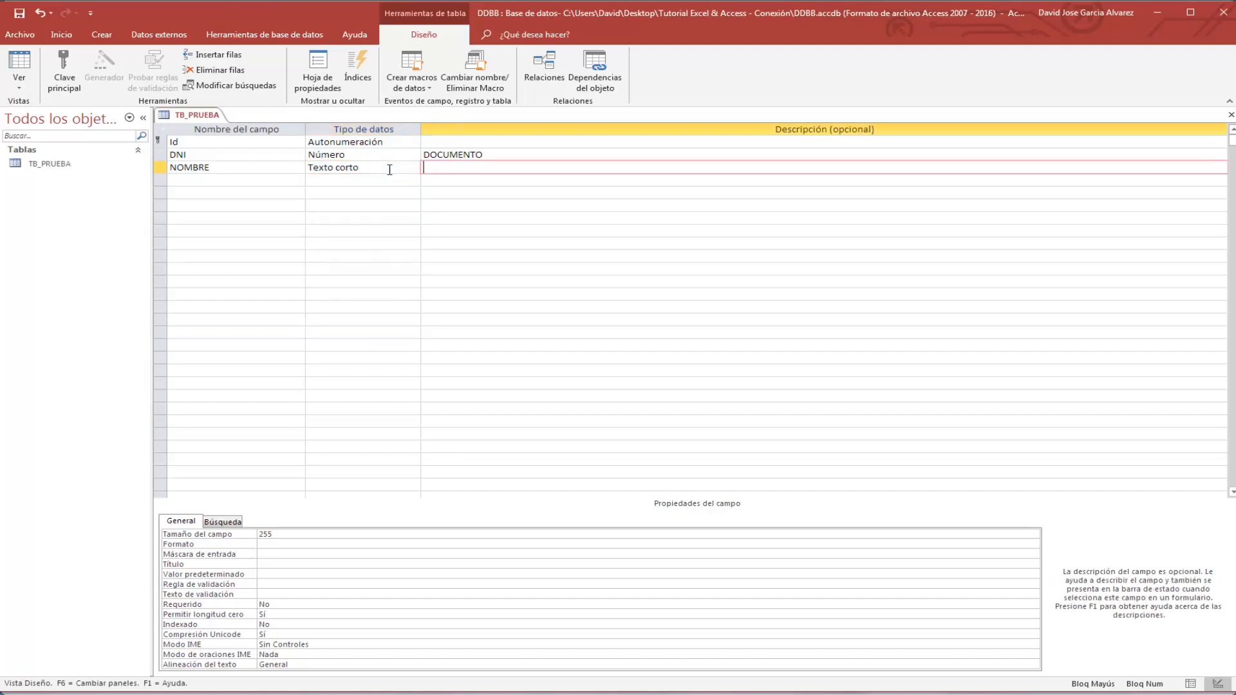
Step: Add a field named APELLIDO with the data type Texto corto and no description
left_click(250, 181)
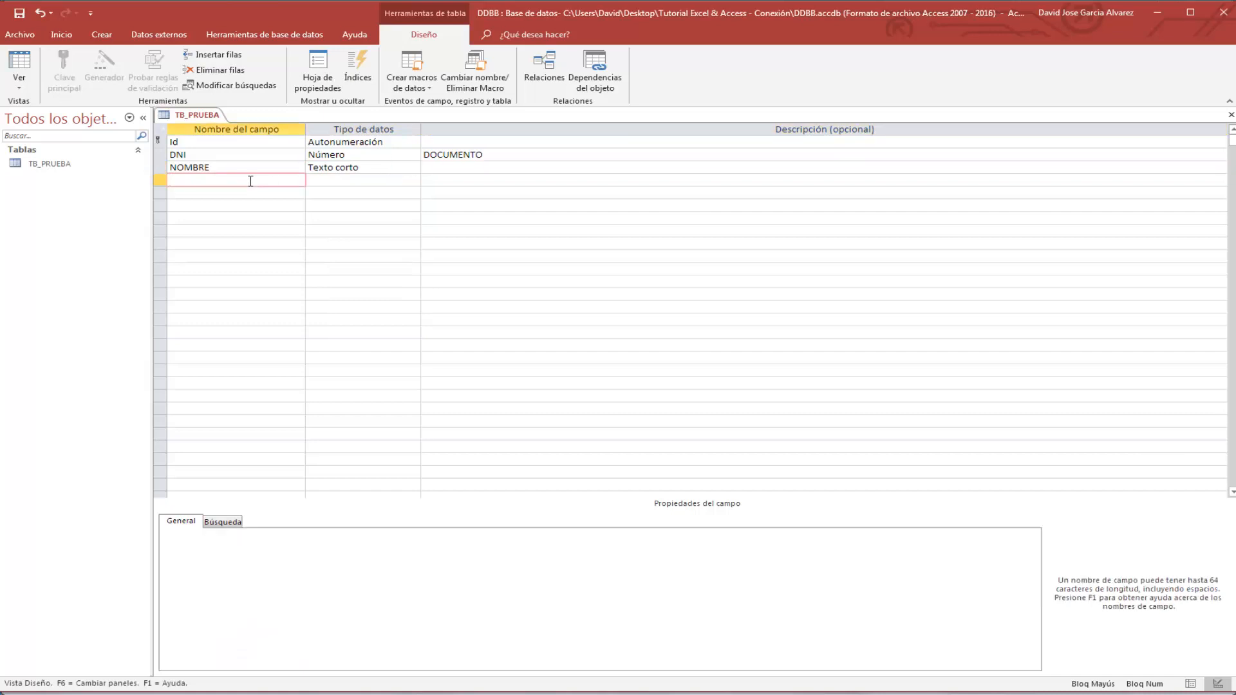
type("APELLIDO")
key("Tab")
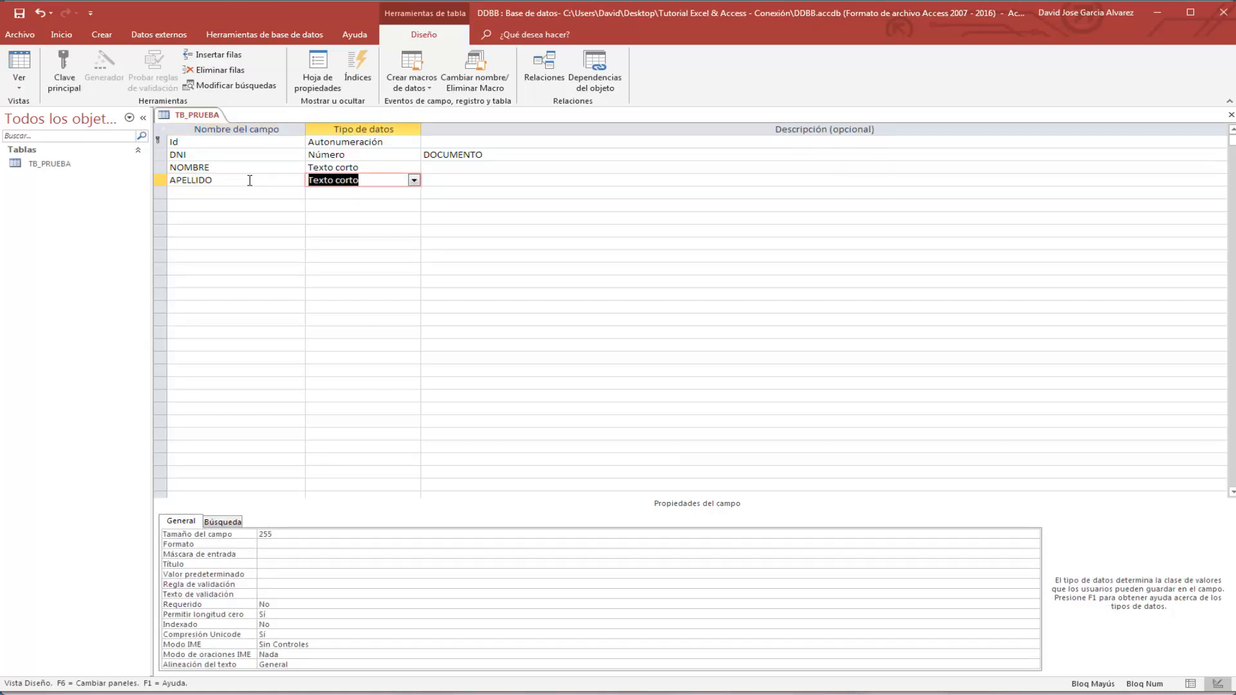
key("Tab")
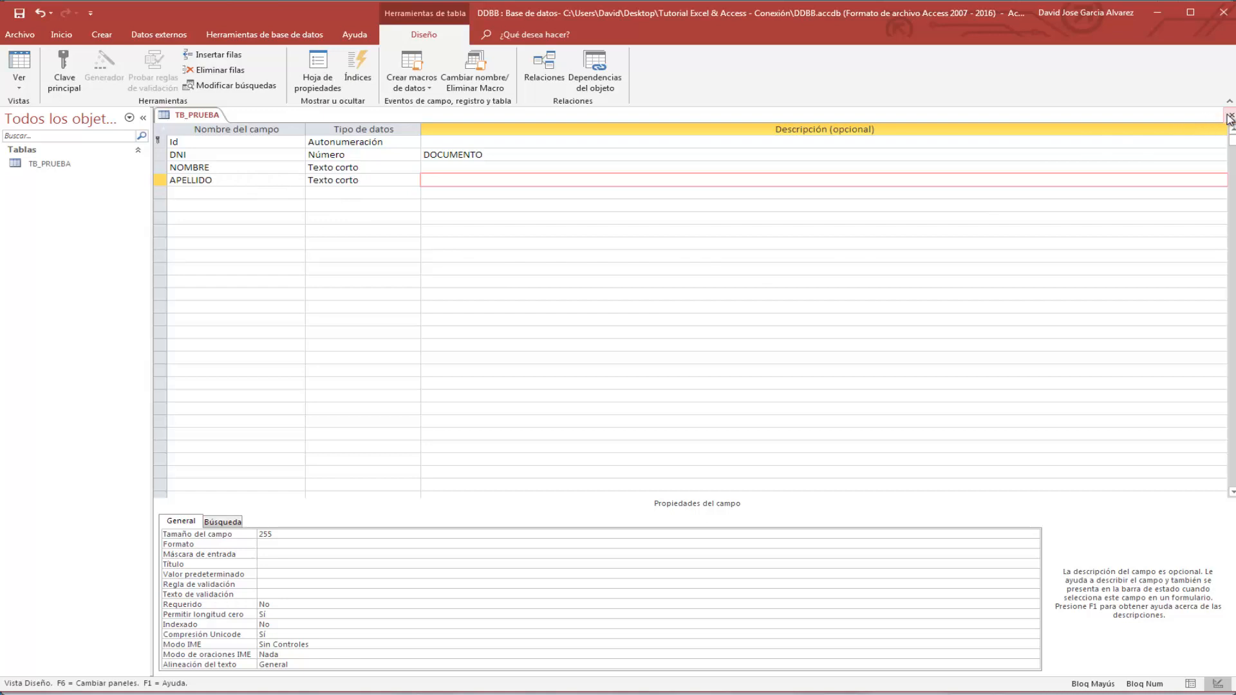
Step: Close TB_PRUEBA saving its design changes, and check its columns in Datasheet view before closing it again
key("ctrl+w")
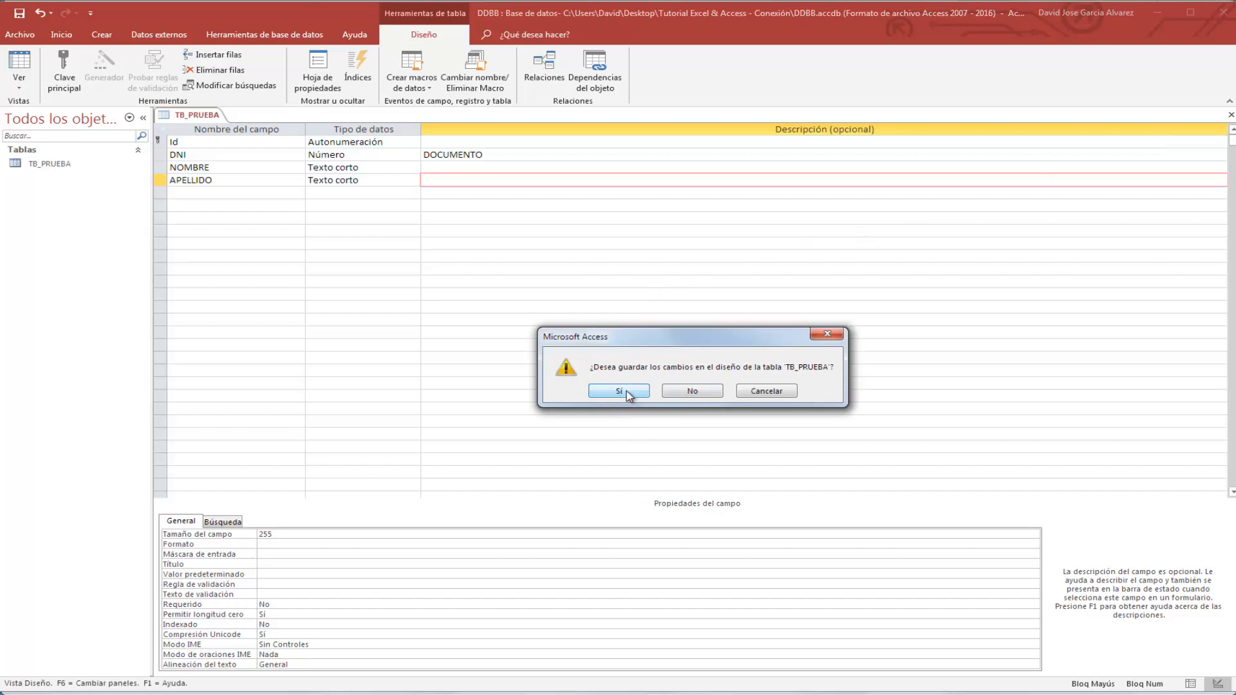
left_click(622, 392)
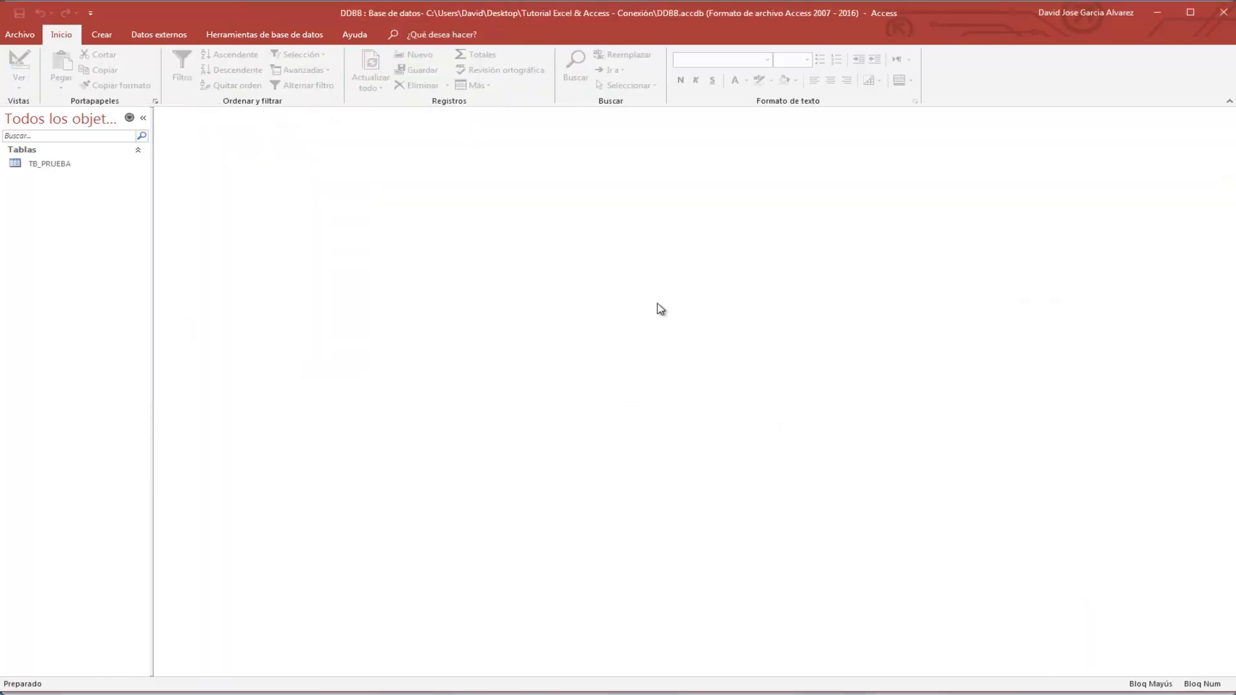
double_click(63, 165)
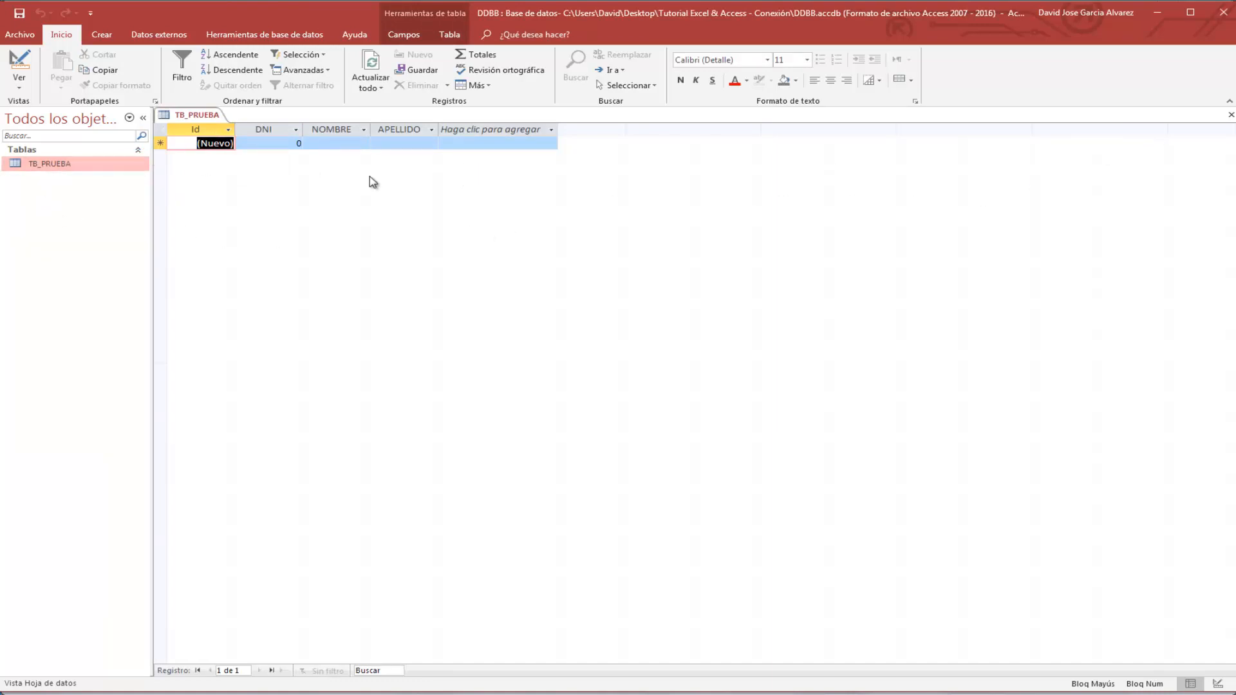
left_click(1228, 117)
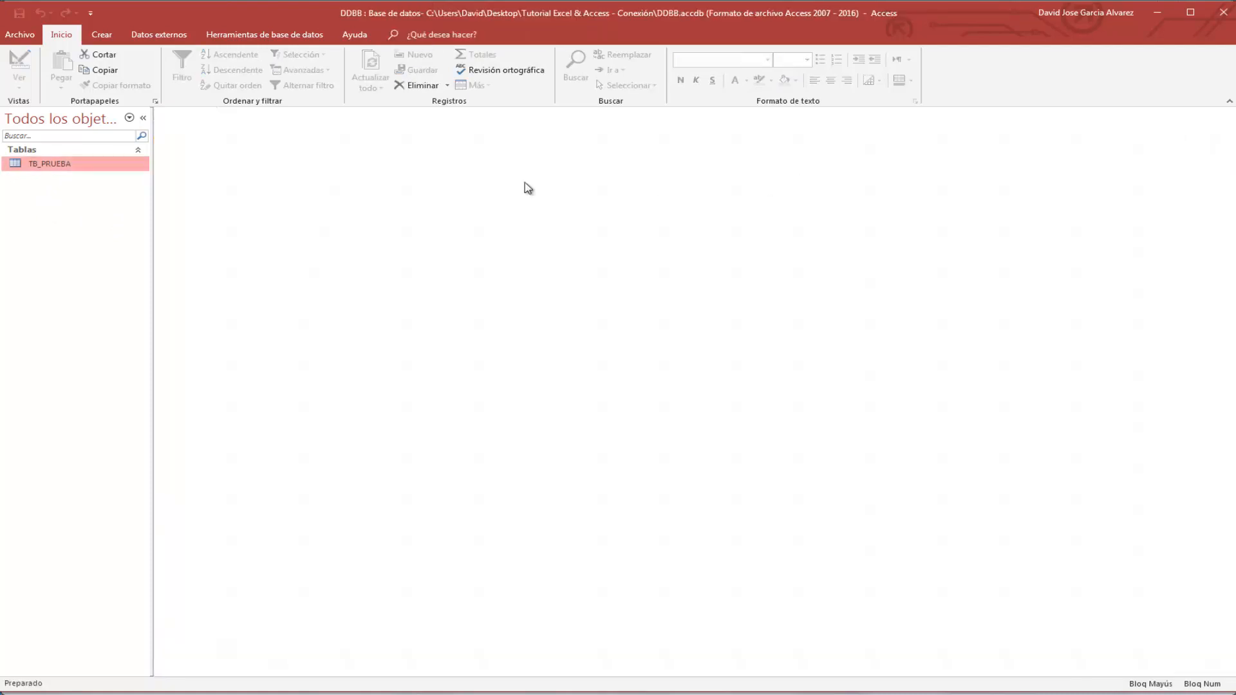
Step: Rename the TB_PRUEBA table as TB_CLIENTES
right_click(74, 166)
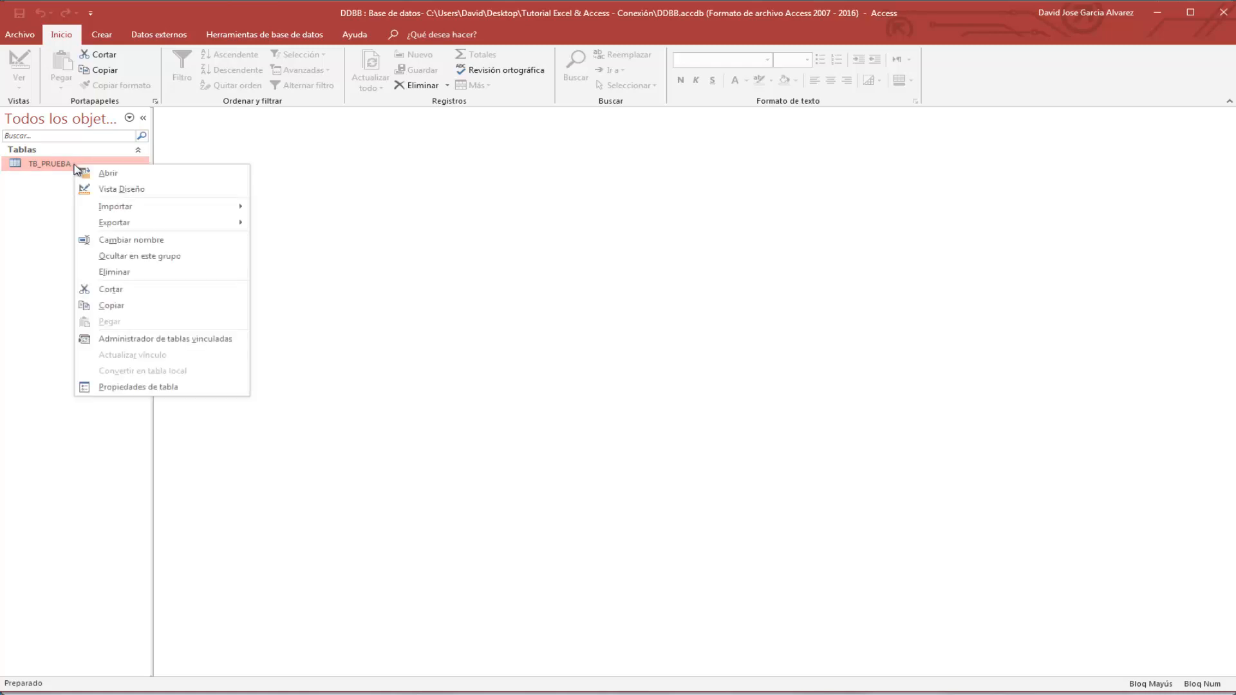
left_click(134, 241)
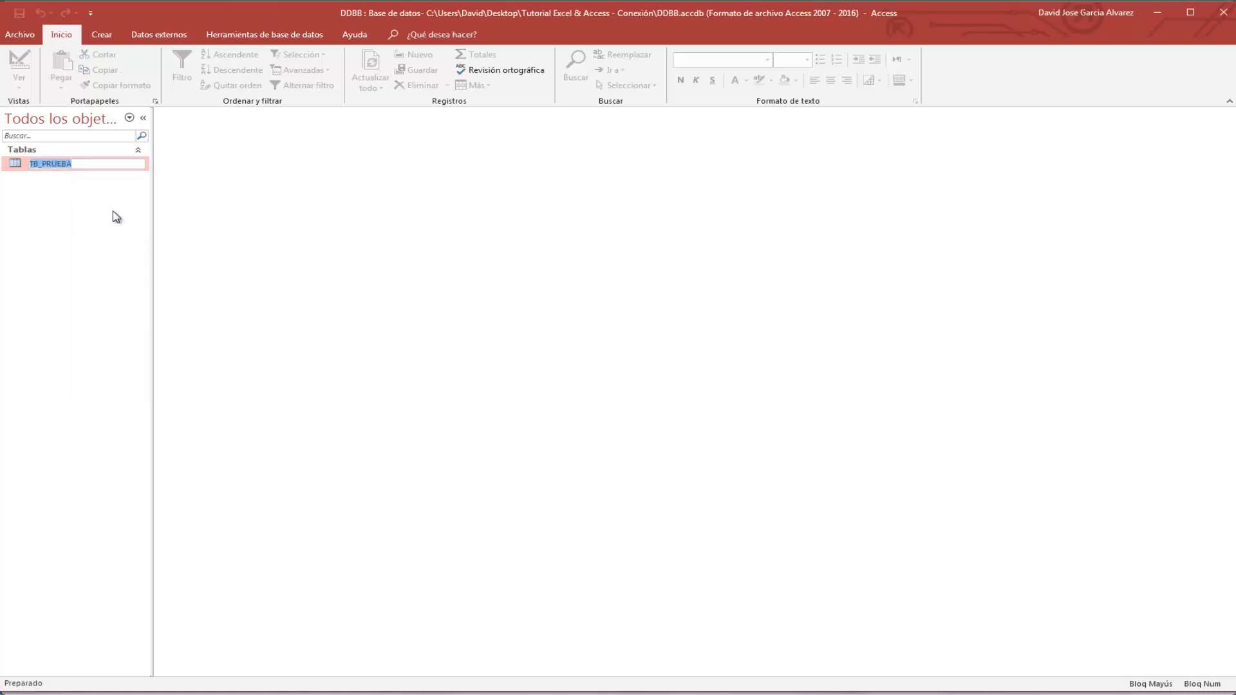
left_click(90, 165)
key("BackSpace")
key("BackSpace")
key("BackSpace")
key("BackSpace")
key("BackSpace")
key("BackSpace")
type("CLIENTES")
key("Return")
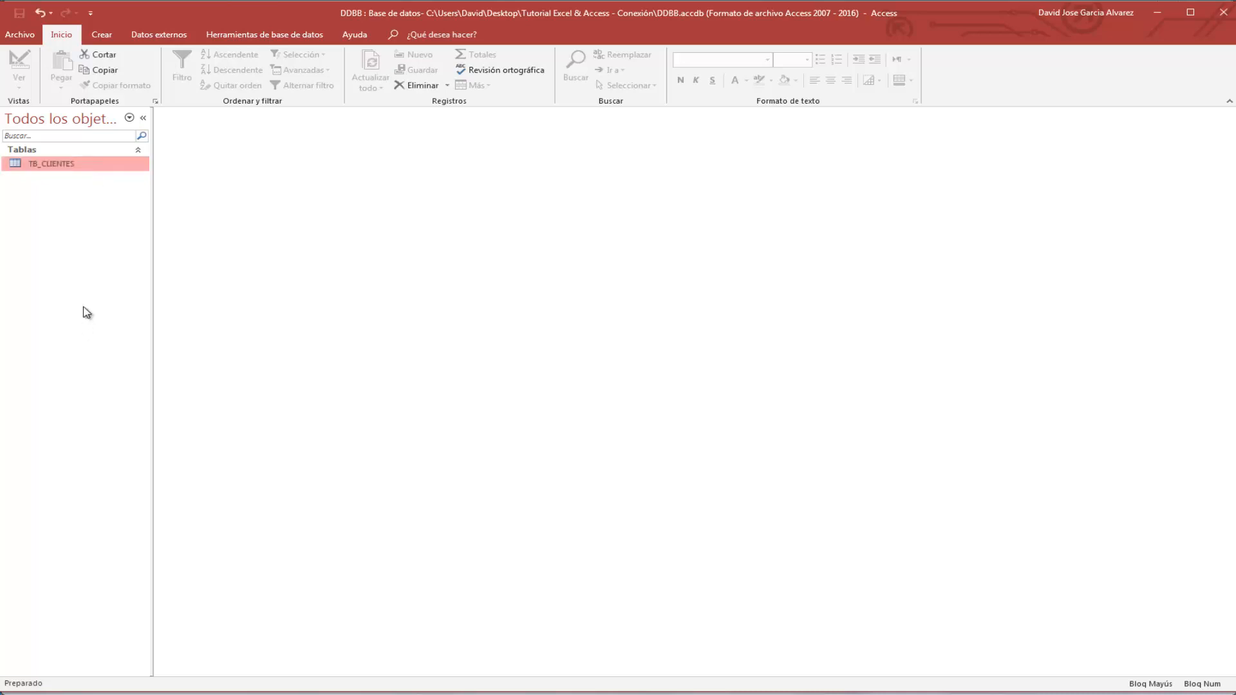
Step: Open TB_CLIENTES in Datasheet view and add a first record with the client's DNI number, first name and surname
double_click(78, 165)
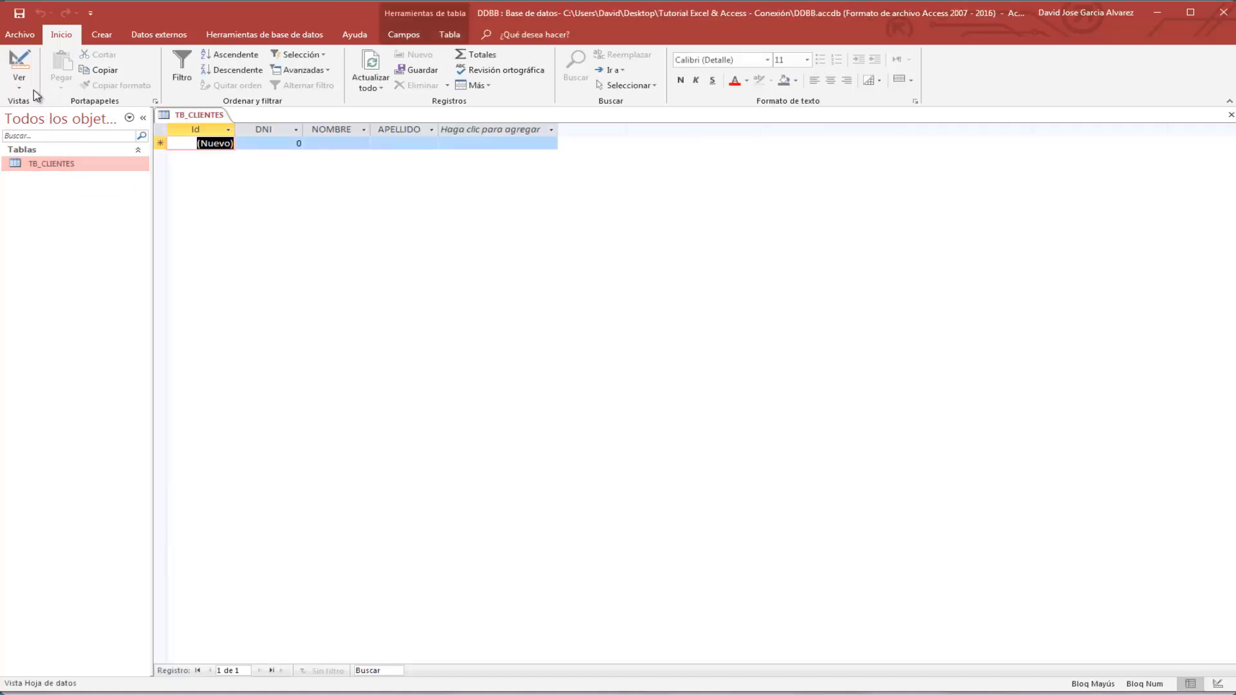
left_click(269, 142)
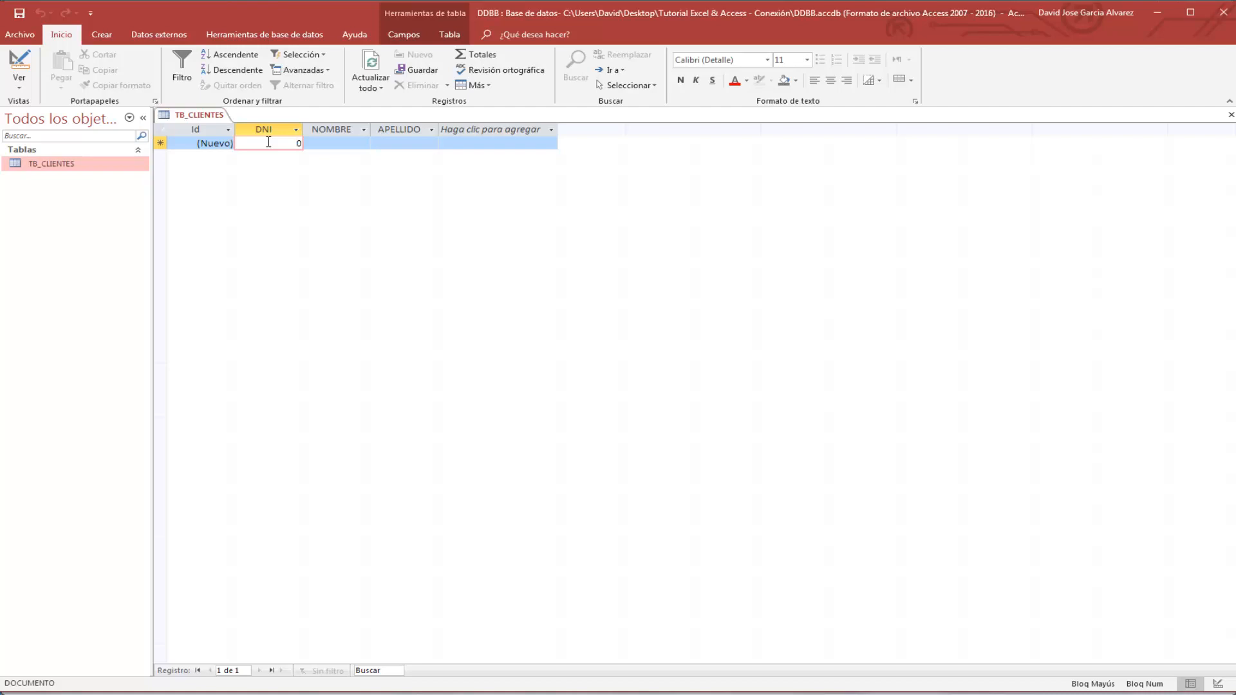
type("1515150")
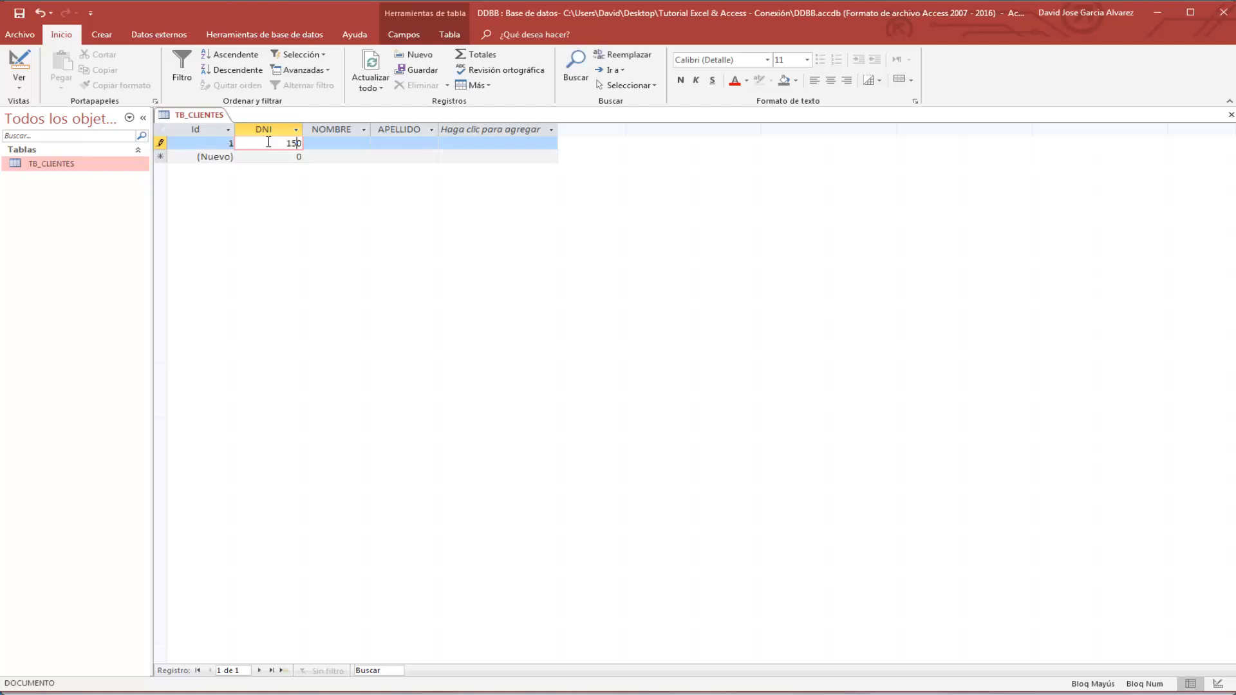
key("Tab")
type("DAVID")
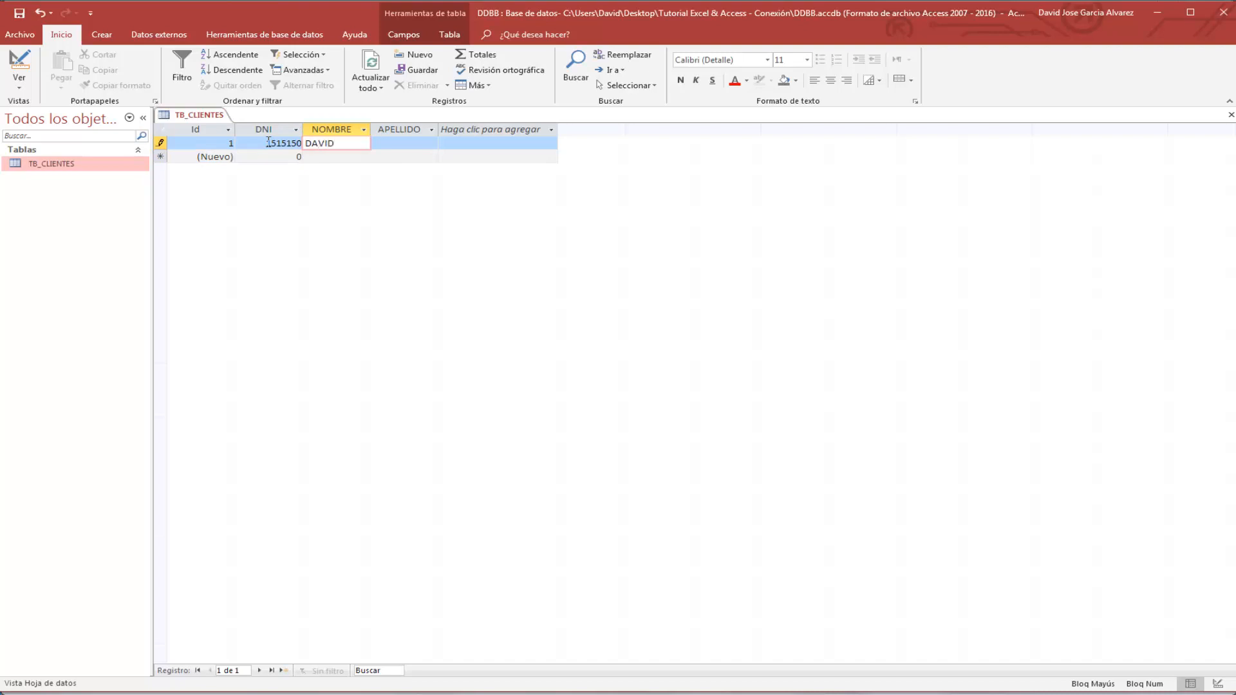
key("Tab")
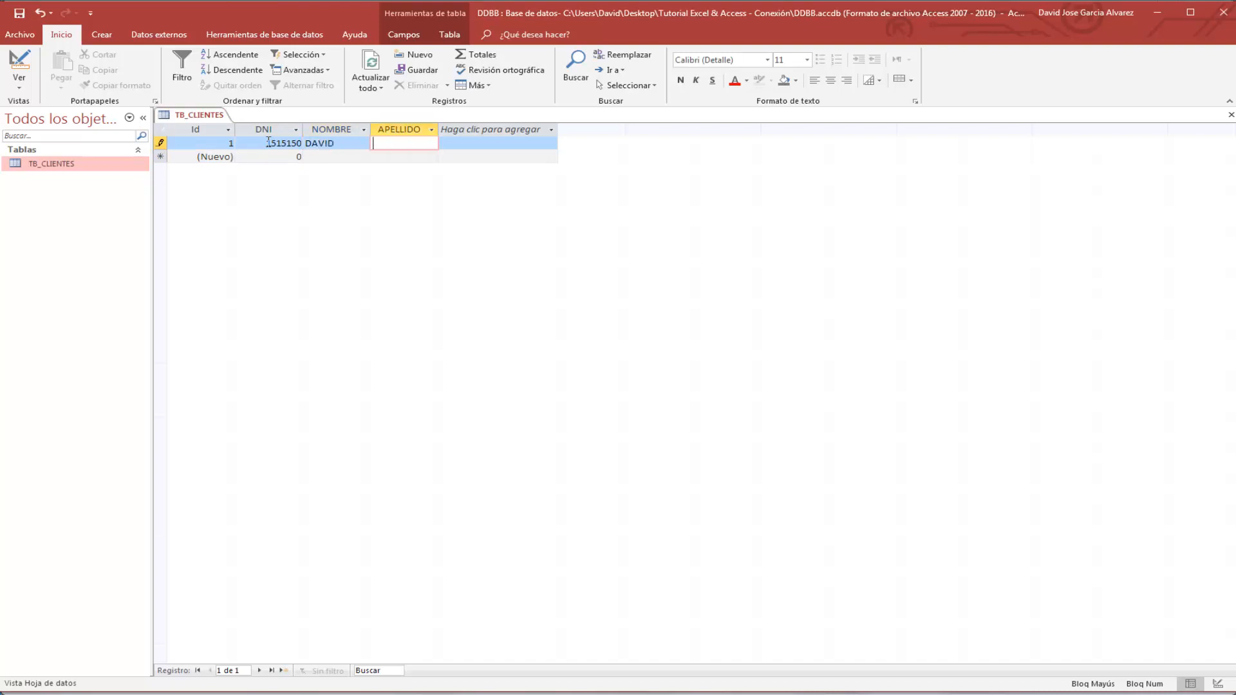
type("GARCIA")
key("Tab")
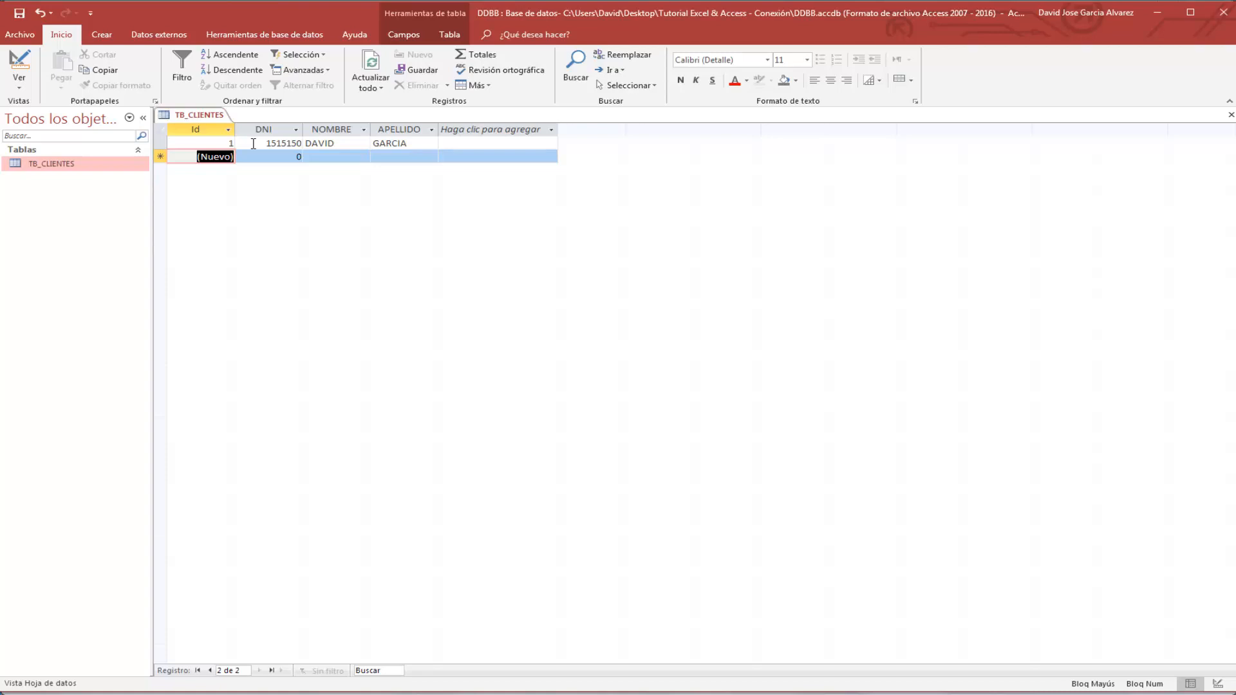
Step: Add a second record with another client's DNI number, first name and surname
key("Tab")
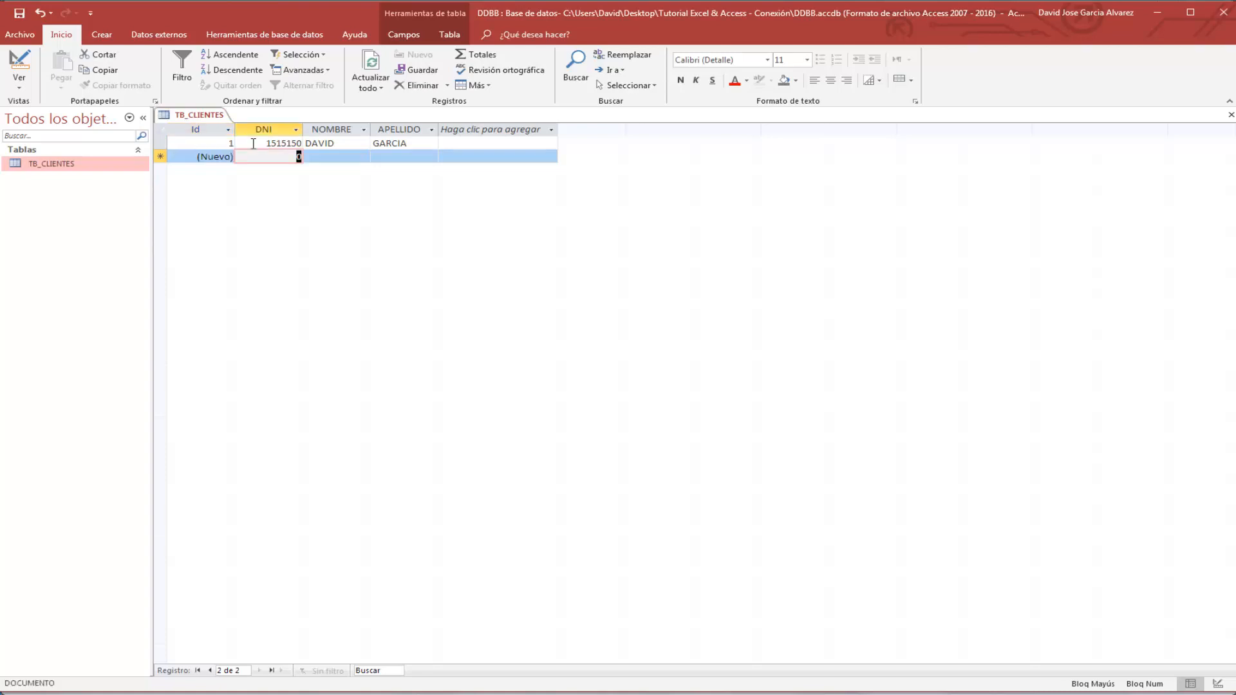
type("151515")
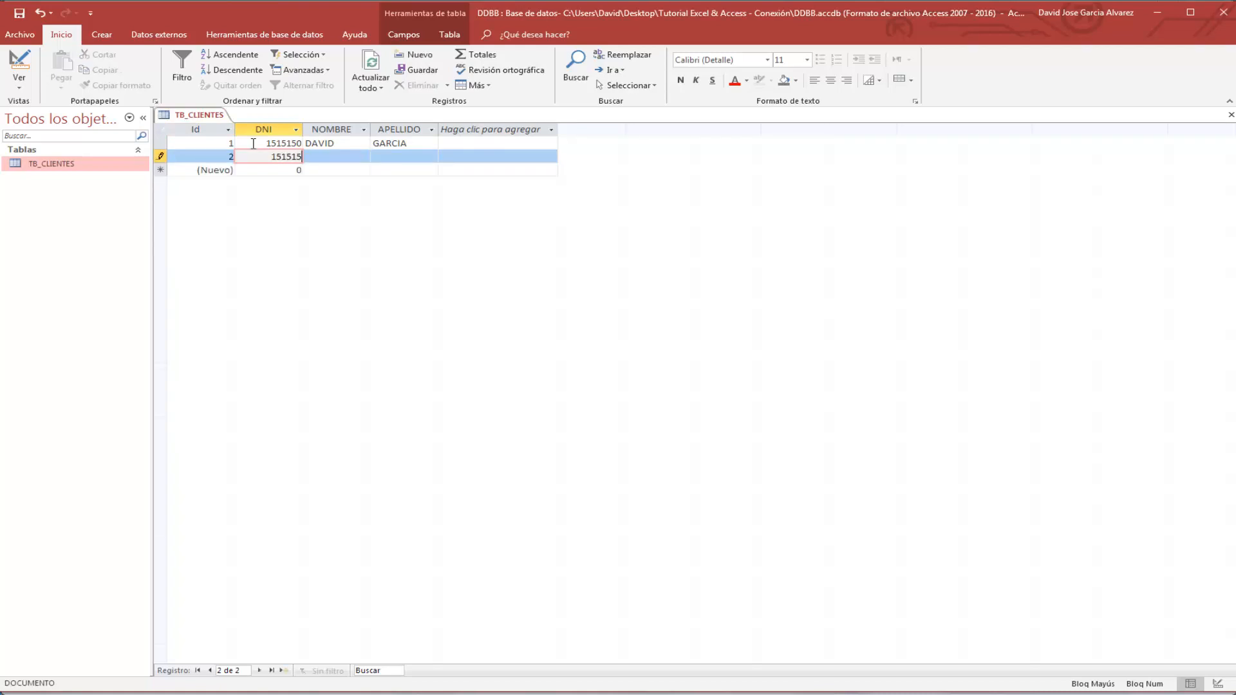
key("Tab")
type("JOSE")
key("Tab")
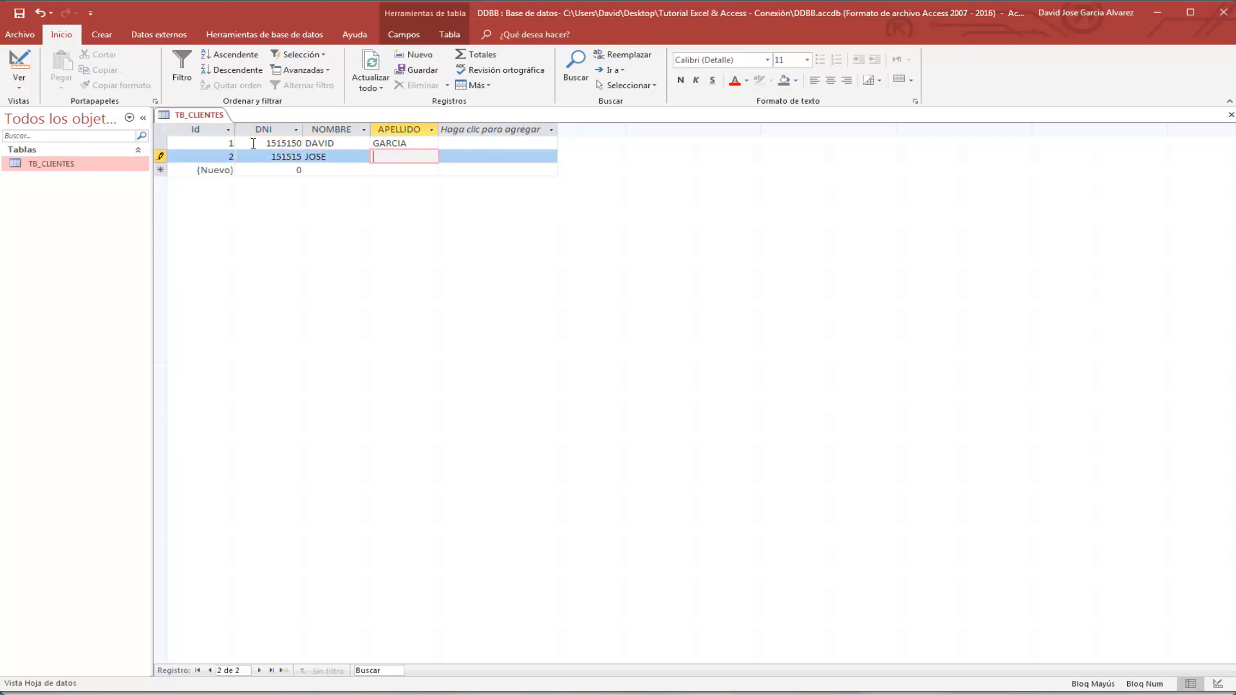
type("GONZALEZ")
key("Tab")
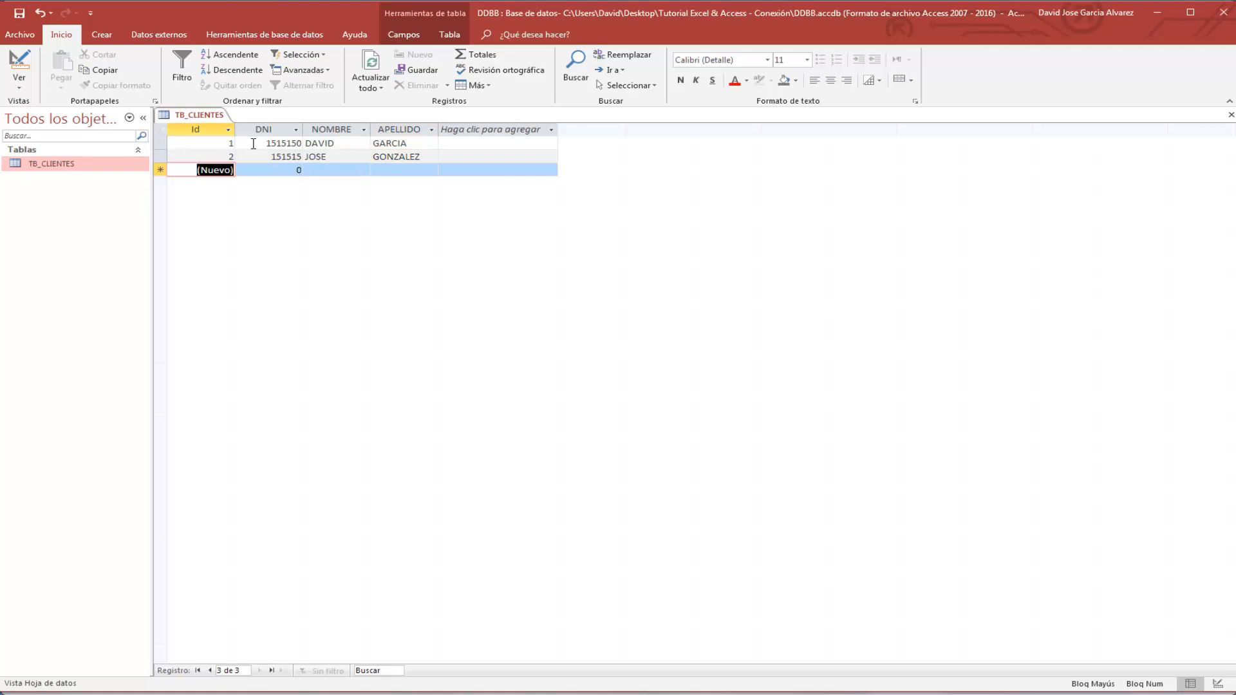
Step: Remove the final digit of the first record's DNI so that it duplicates the DNI of the second record
left_click(263, 146)
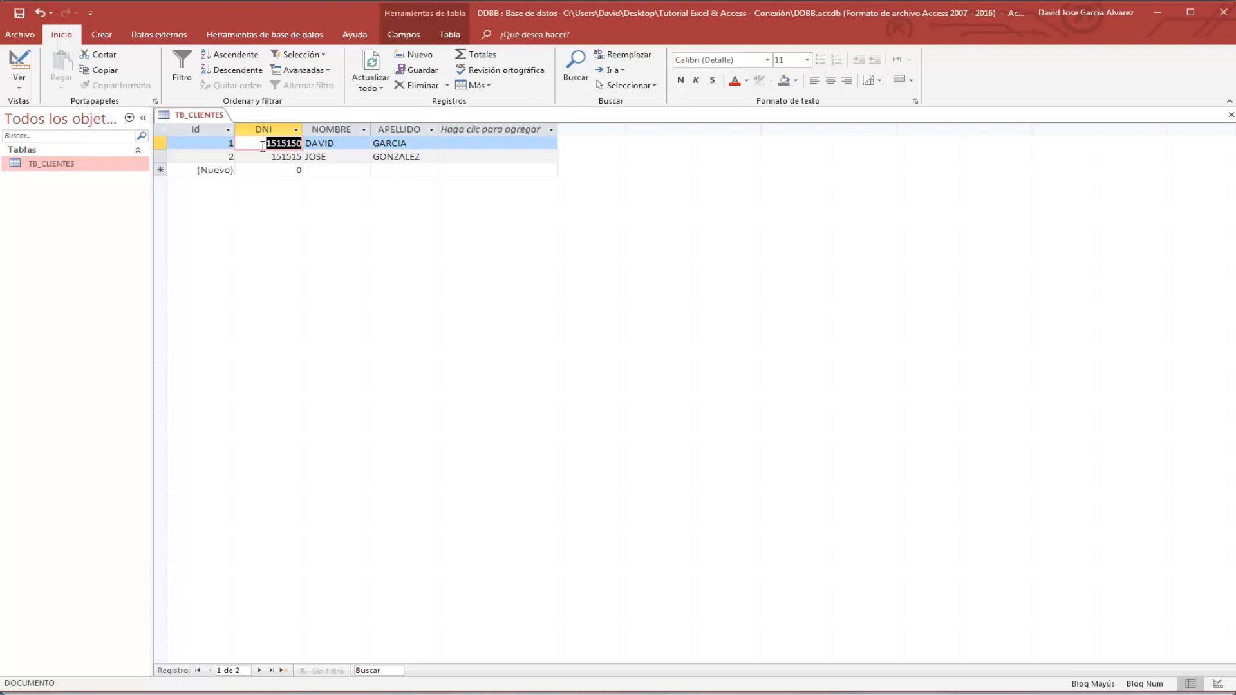
key("Down")
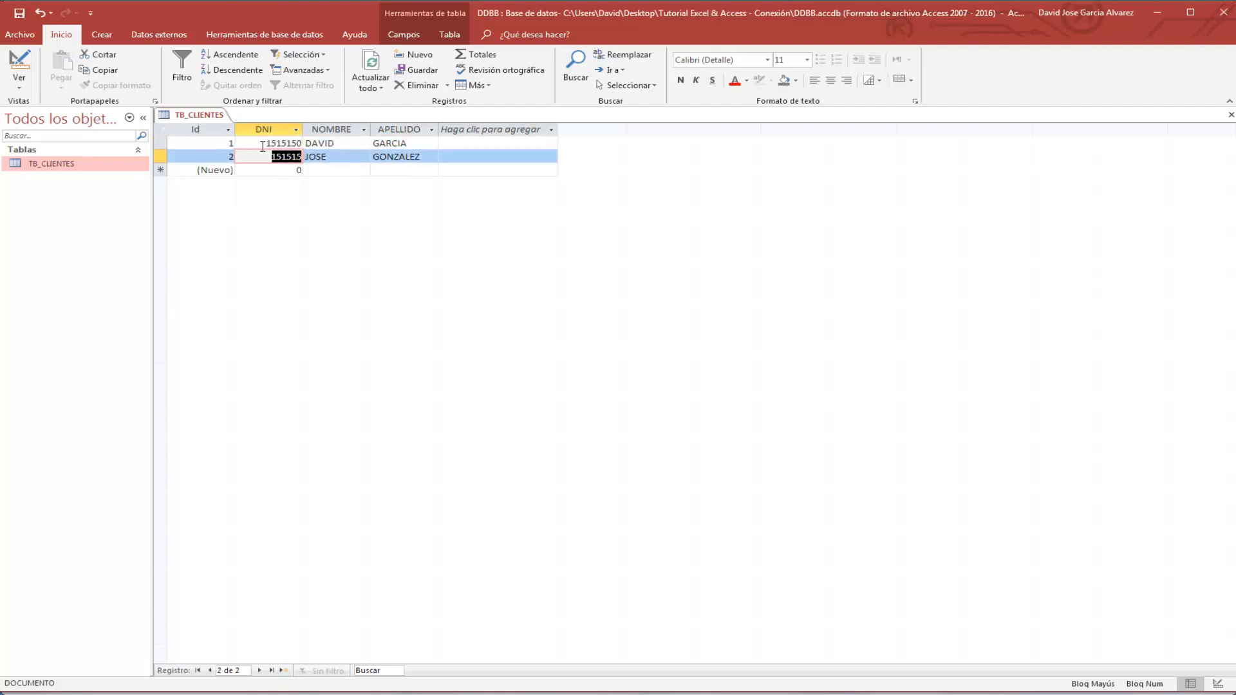
key("Tab")
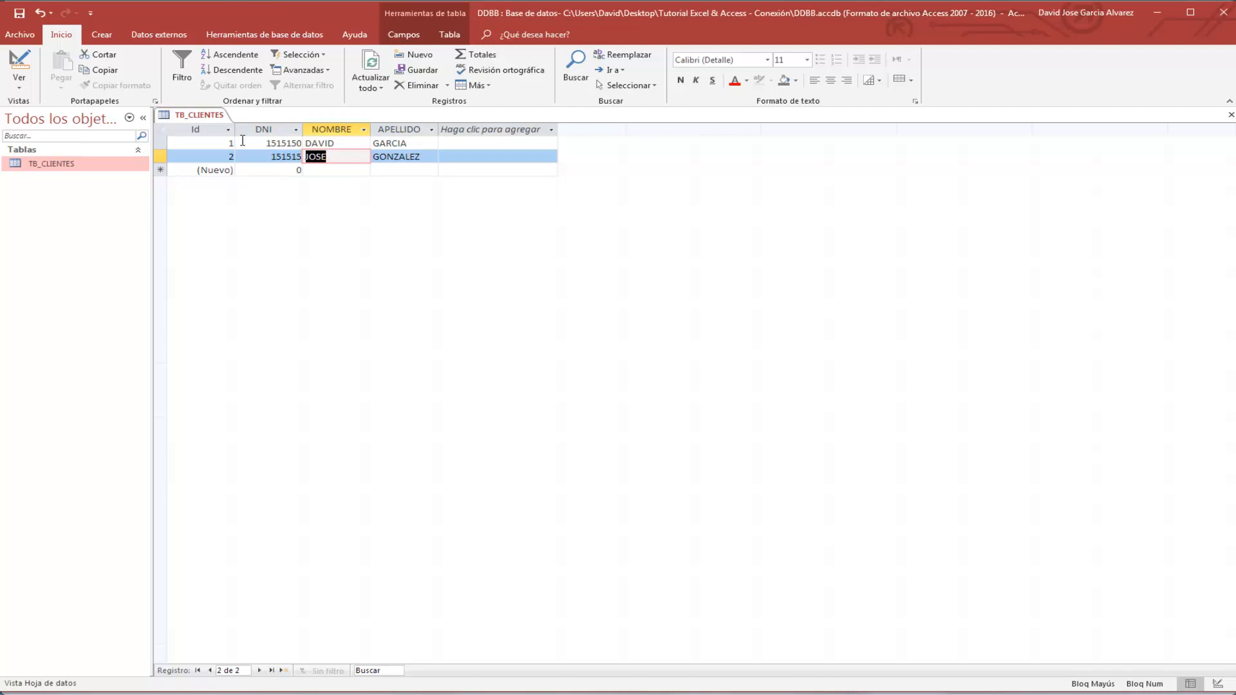
left_click(272, 143)
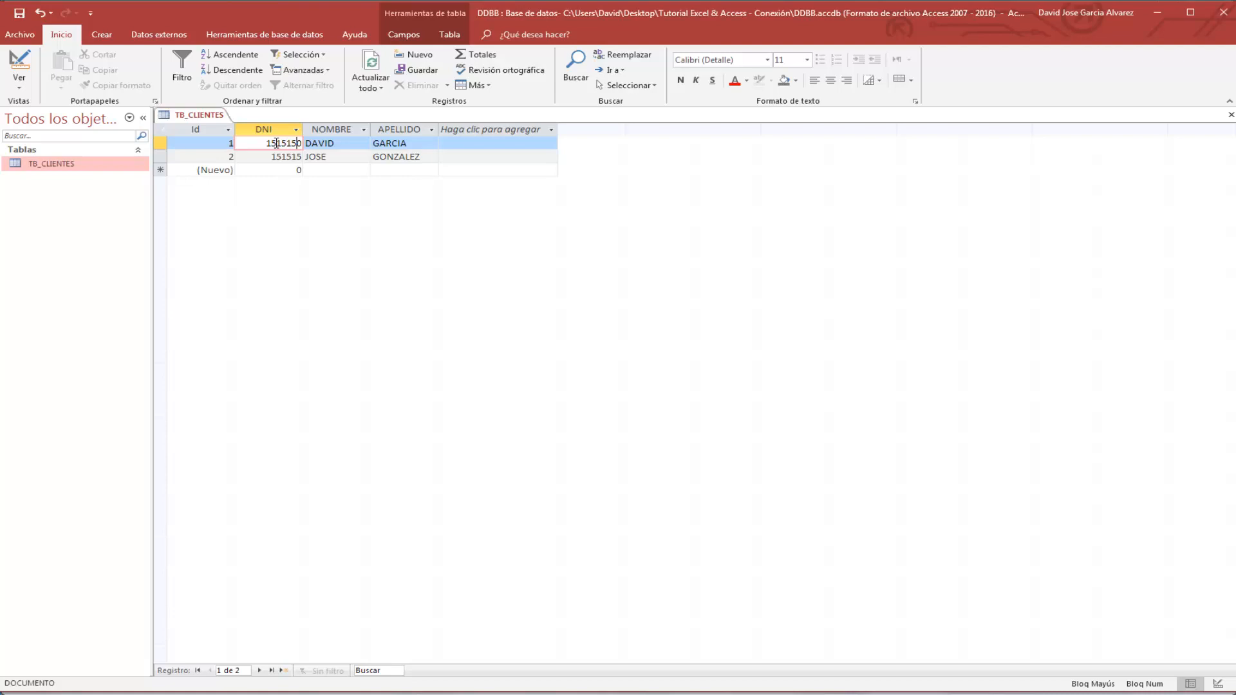
key("BackSpace")
key("Tab")
key("Tab")
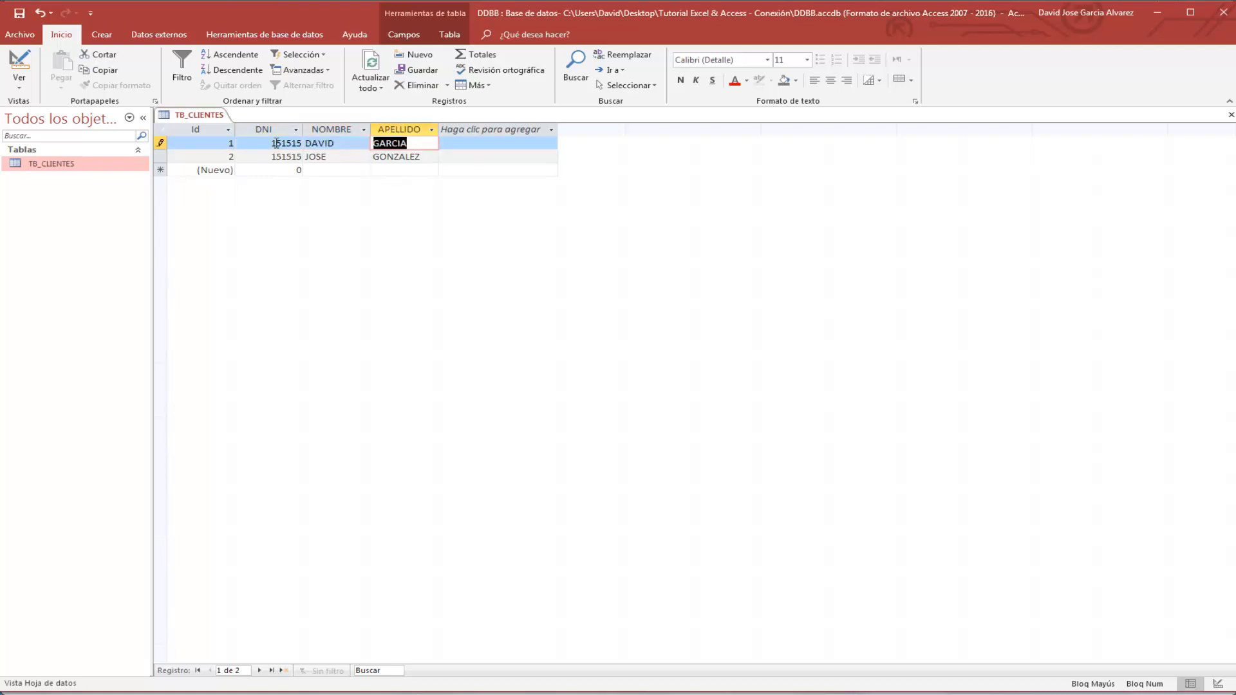
key("Tab")
key("Tab")
key("Tab")
key("Tab")
key("Tab")
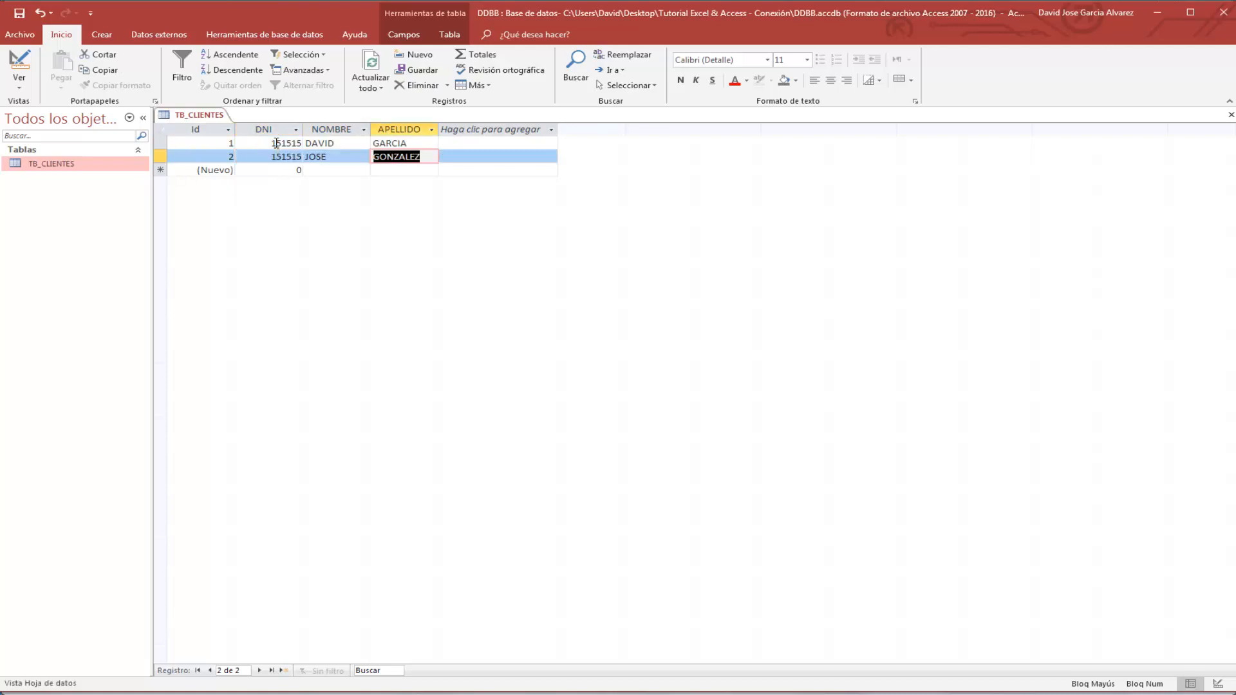
key("Tab")
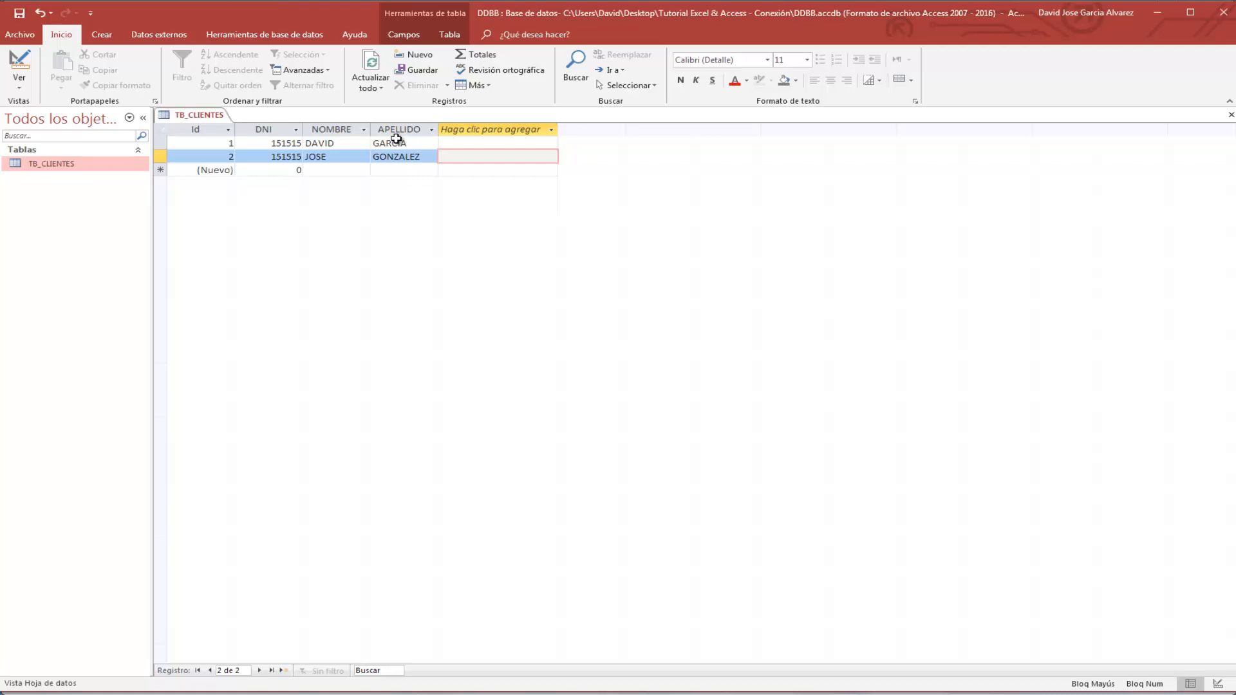
Step: Compare the DNI, NOMBRE and APELLIDO values of the two records in TB_CLIENTES
left_click(270, 127)
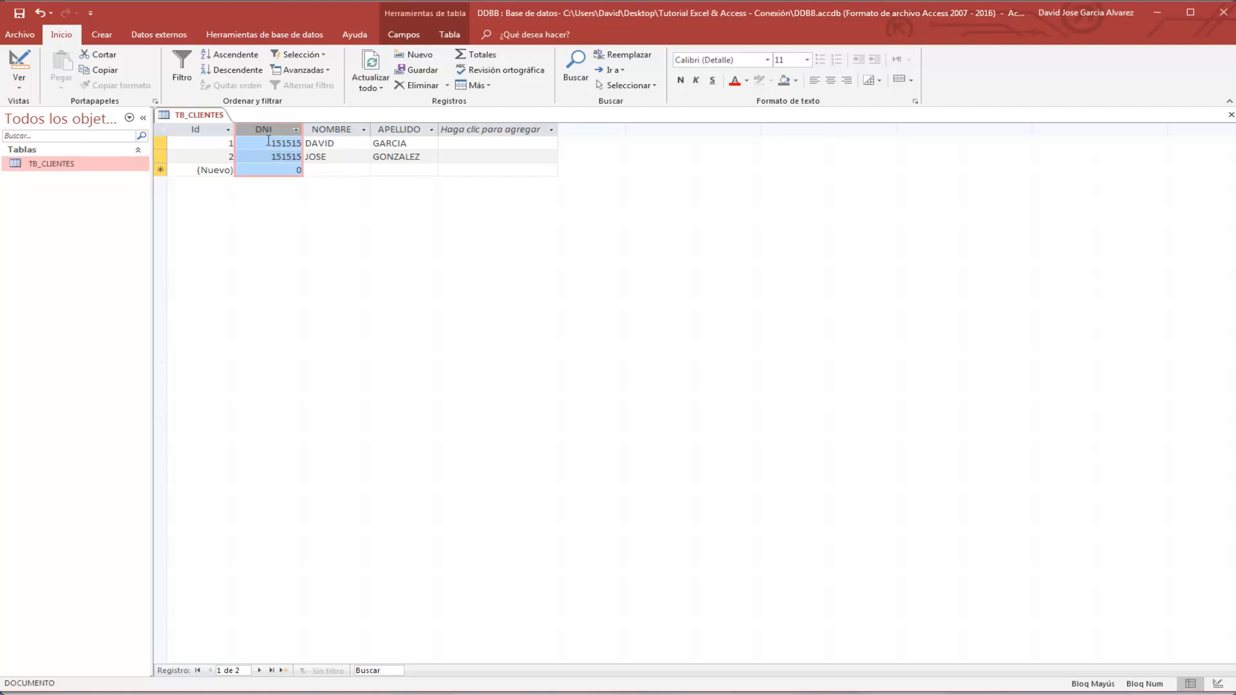
left_click(336, 144)
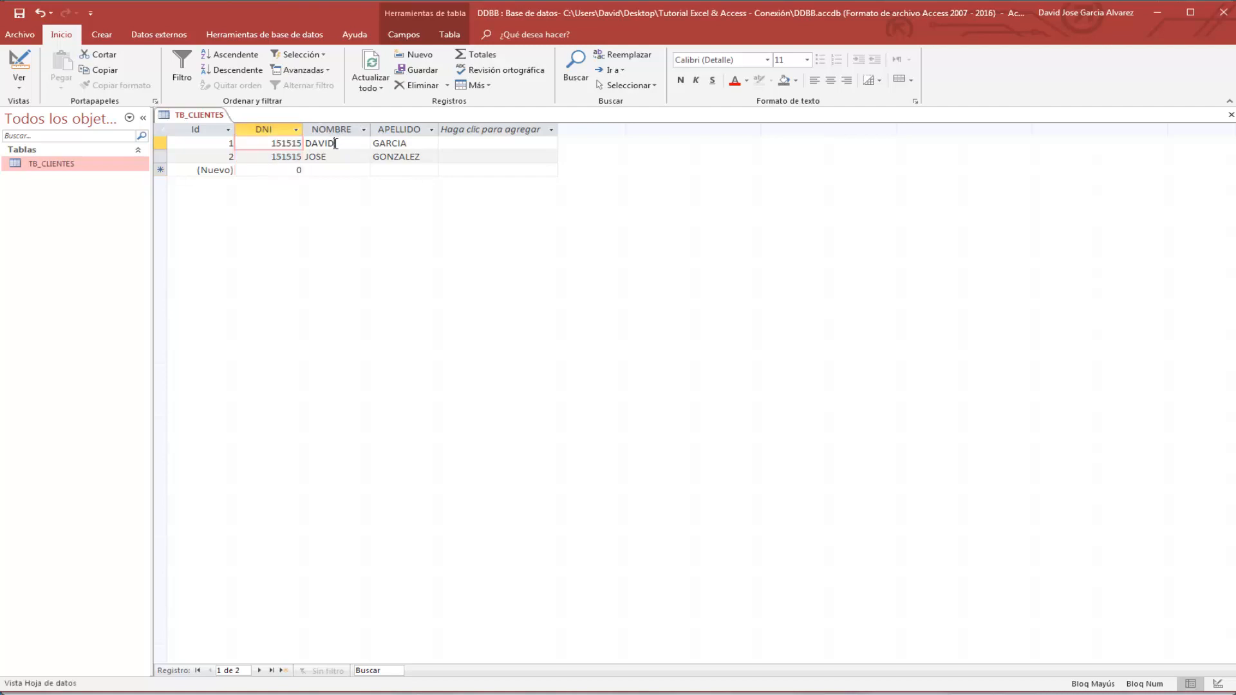
left_click(272, 142)
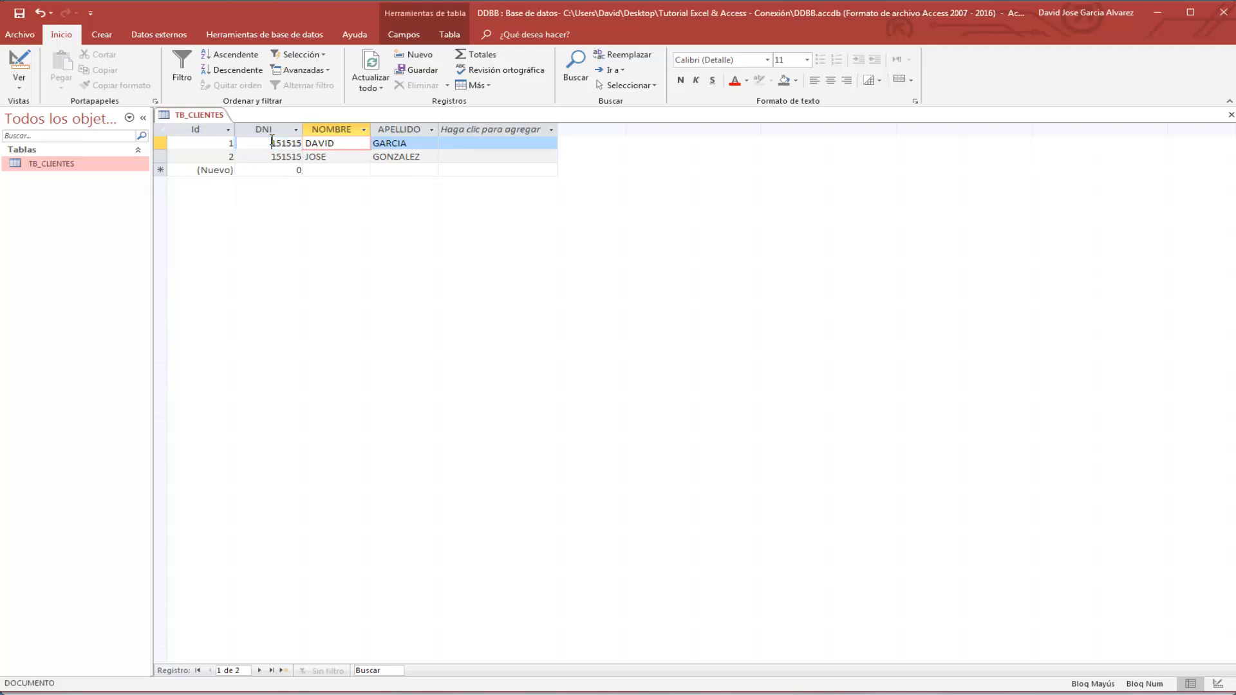
left_click_drag(271, 143, 277, 143)
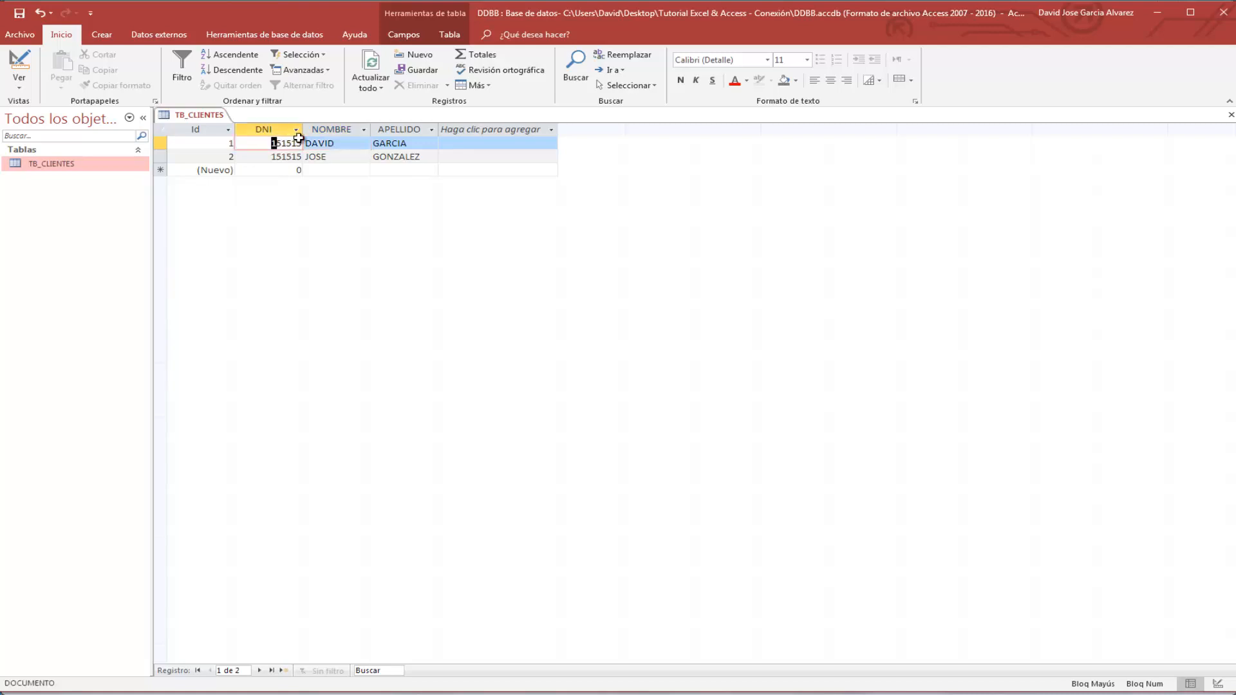
left_click(343, 144)
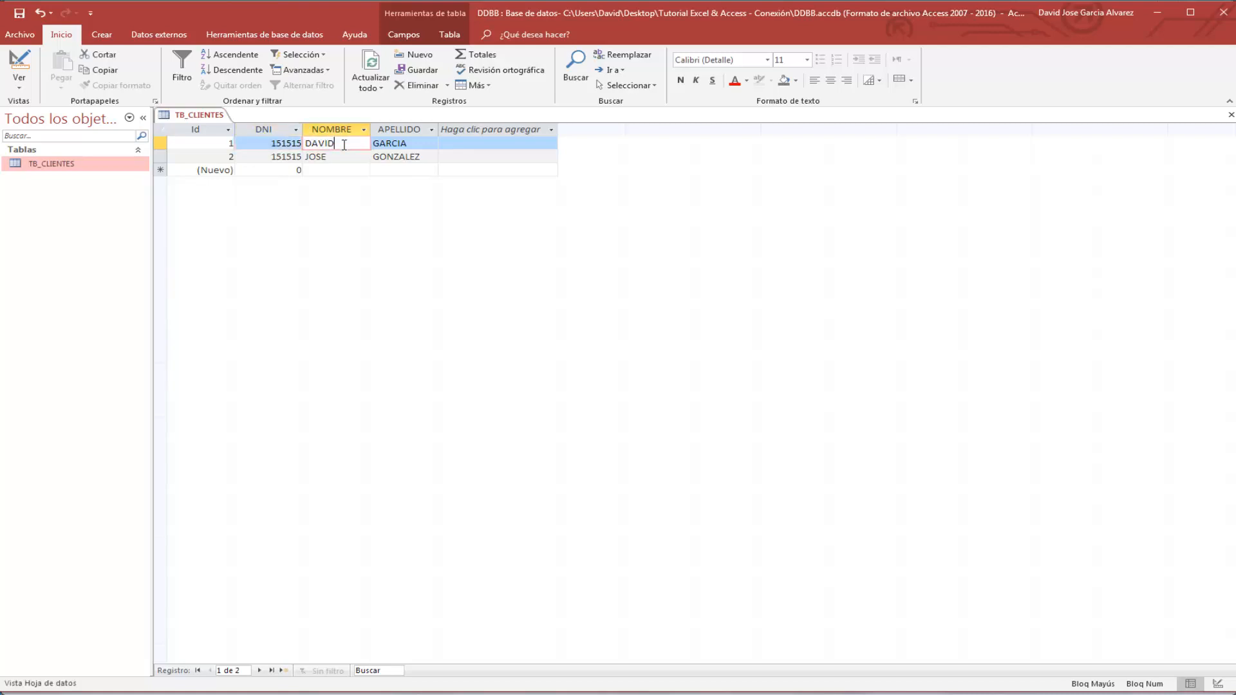
left_click(413, 142)
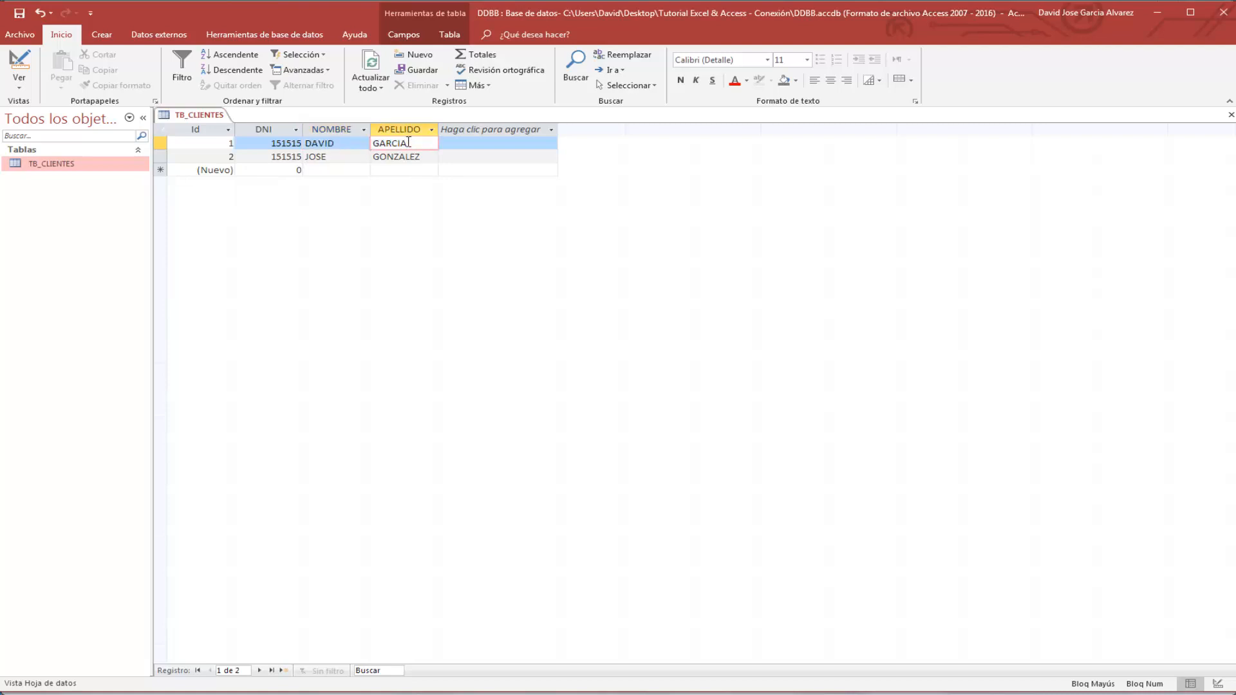
left_click(281, 157)
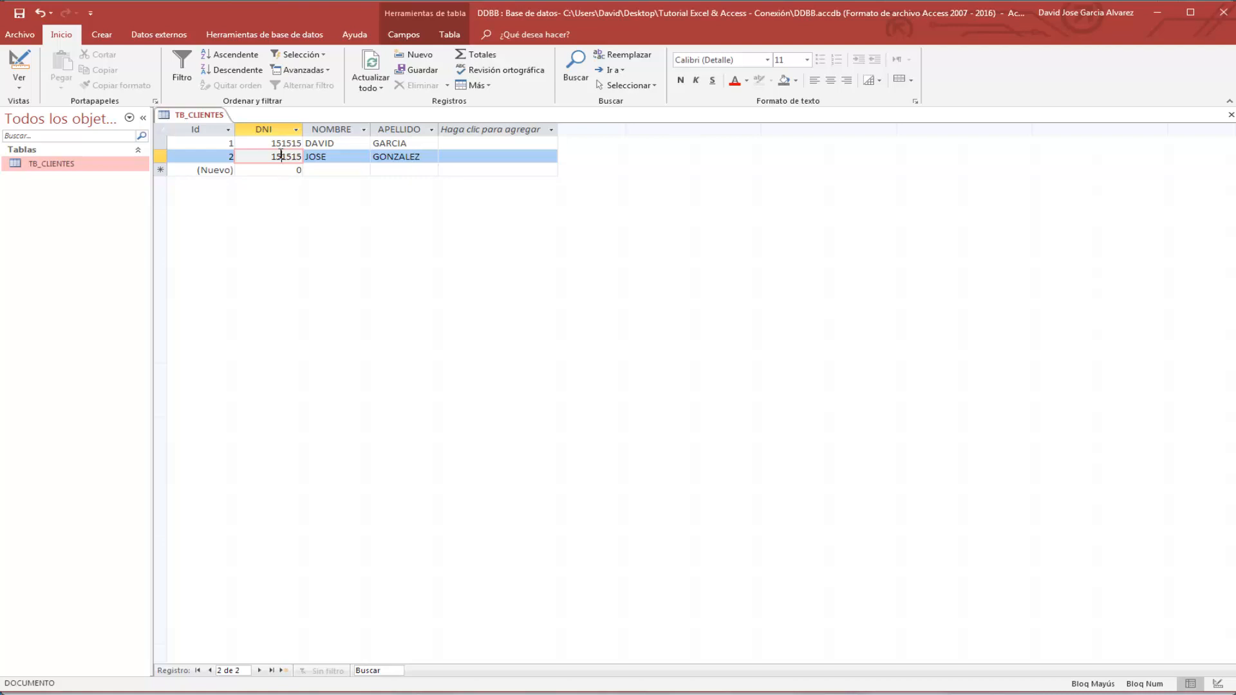
key("Up")
key("Down")
key("Up")
key("Down")
key("Up")
key("Down")
key("Up")
key("Down")
key("Up")
key("Down")
key("Up")
key("Right")
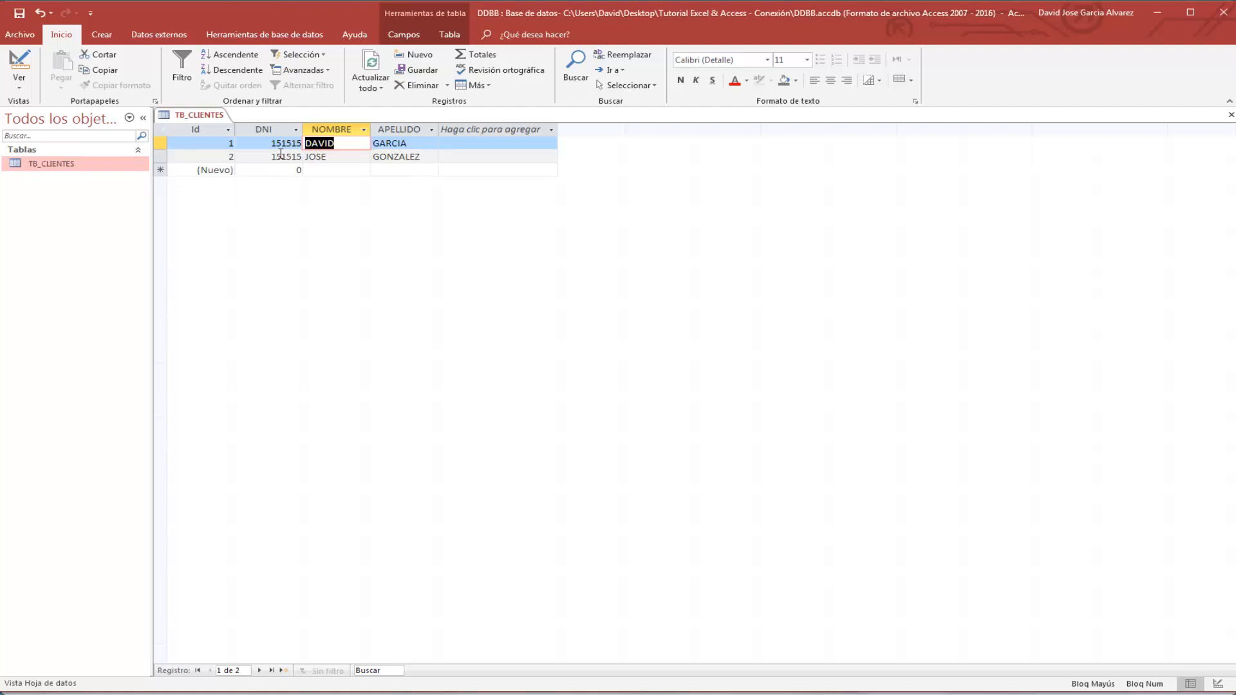
key("Home")
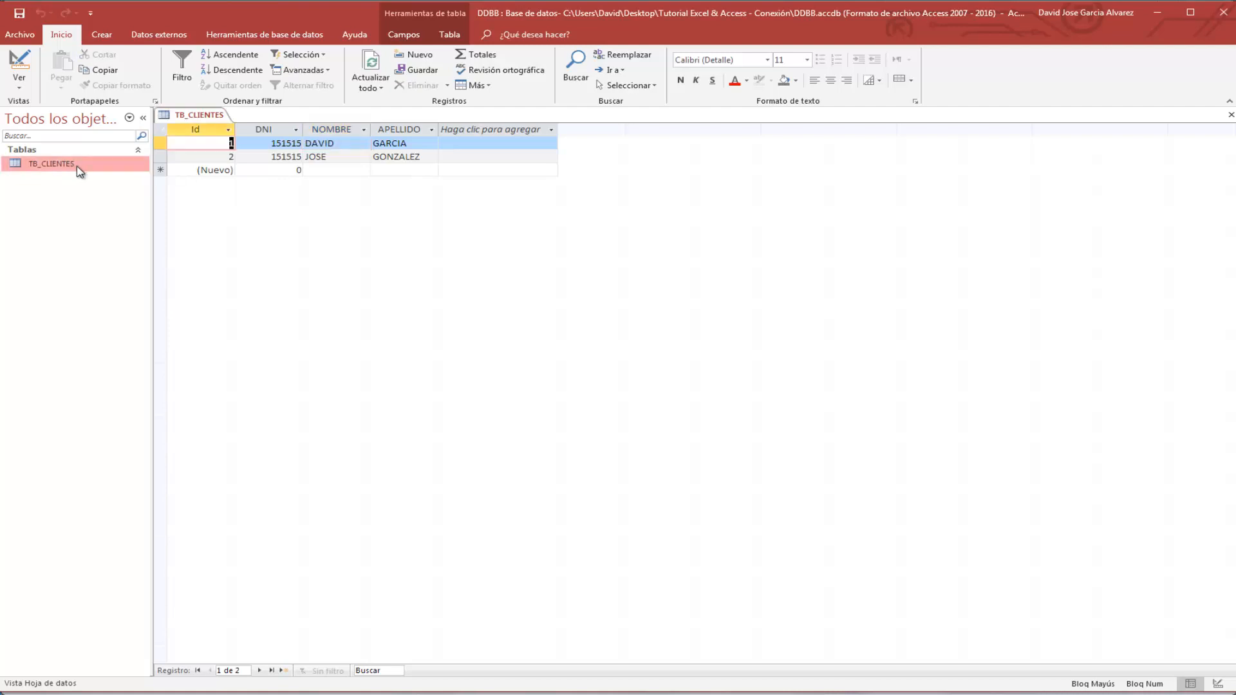
Step: Switch TB_CLIENTES to Design view and set the DNI field's Indexado property to Sí (Sin duplicados)
left_click(26, 87)
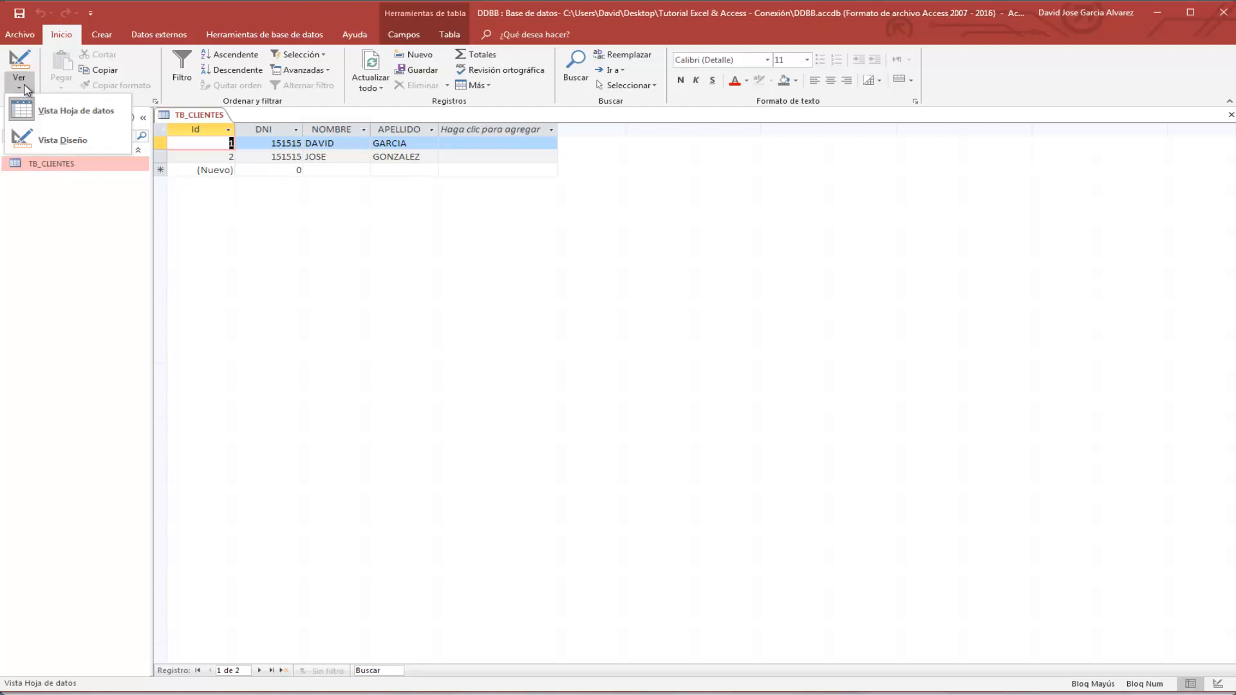
left_click(70, 138)
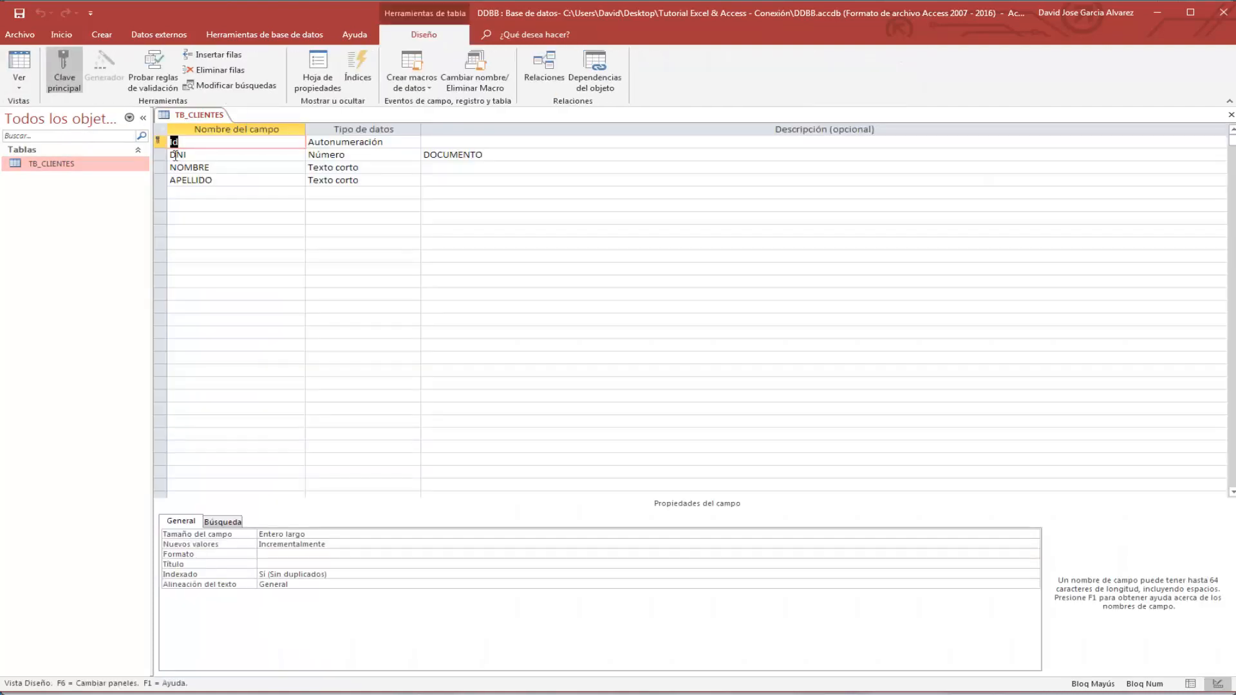
left_click(218, 156)
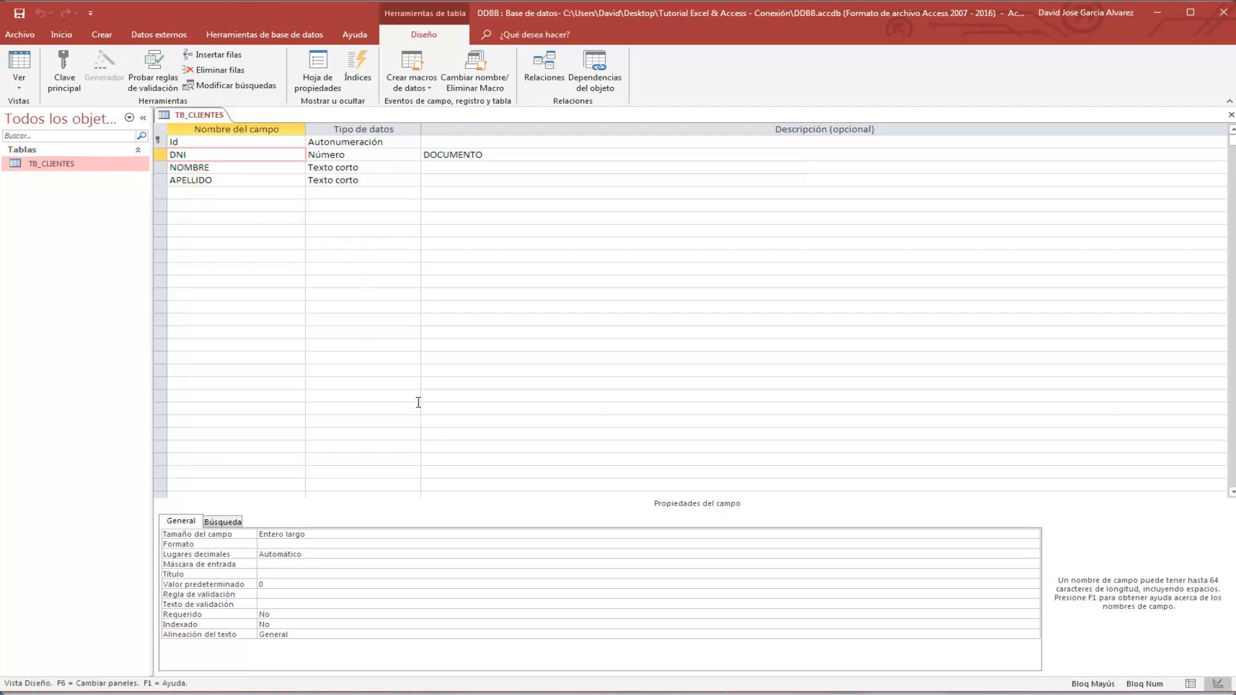
left_click(291, 625)
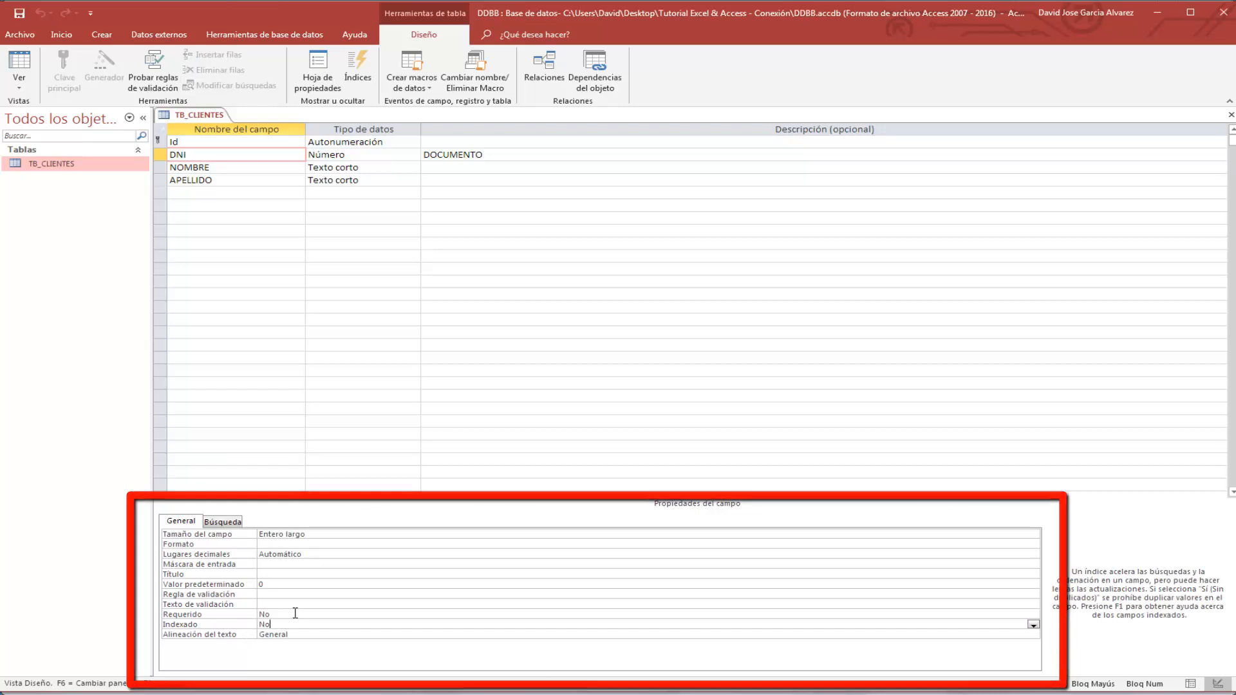
left_click(1034, 625)
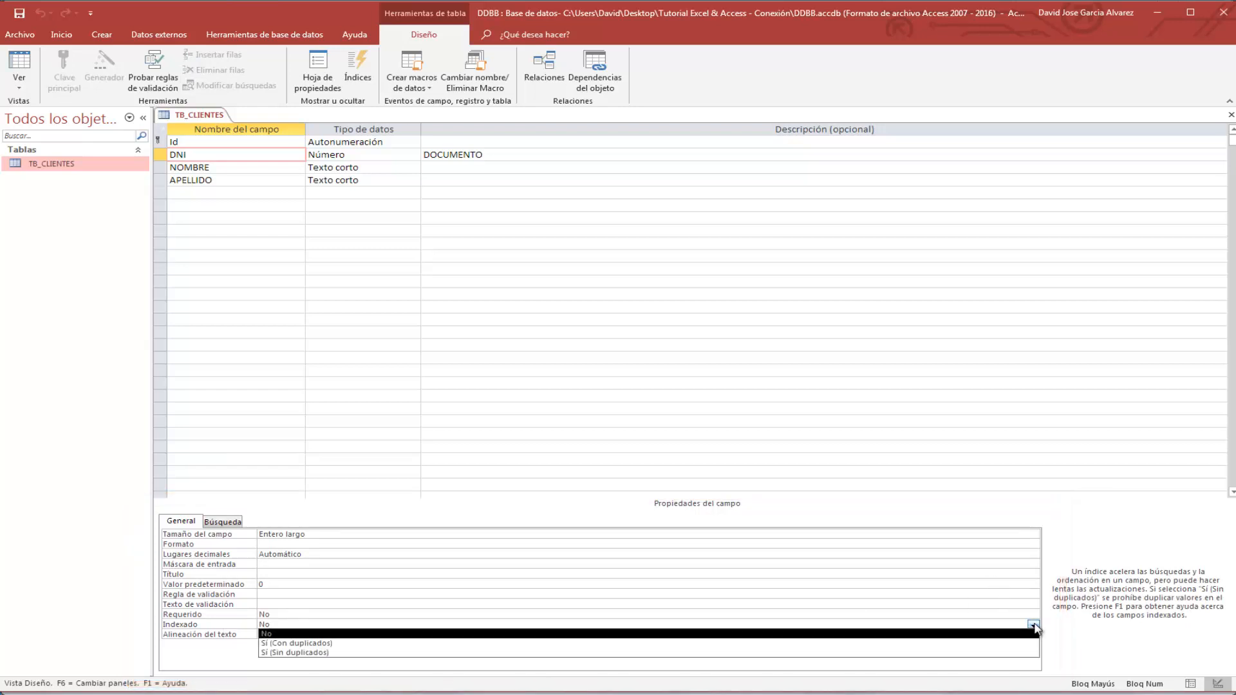
left_click(308, 654)
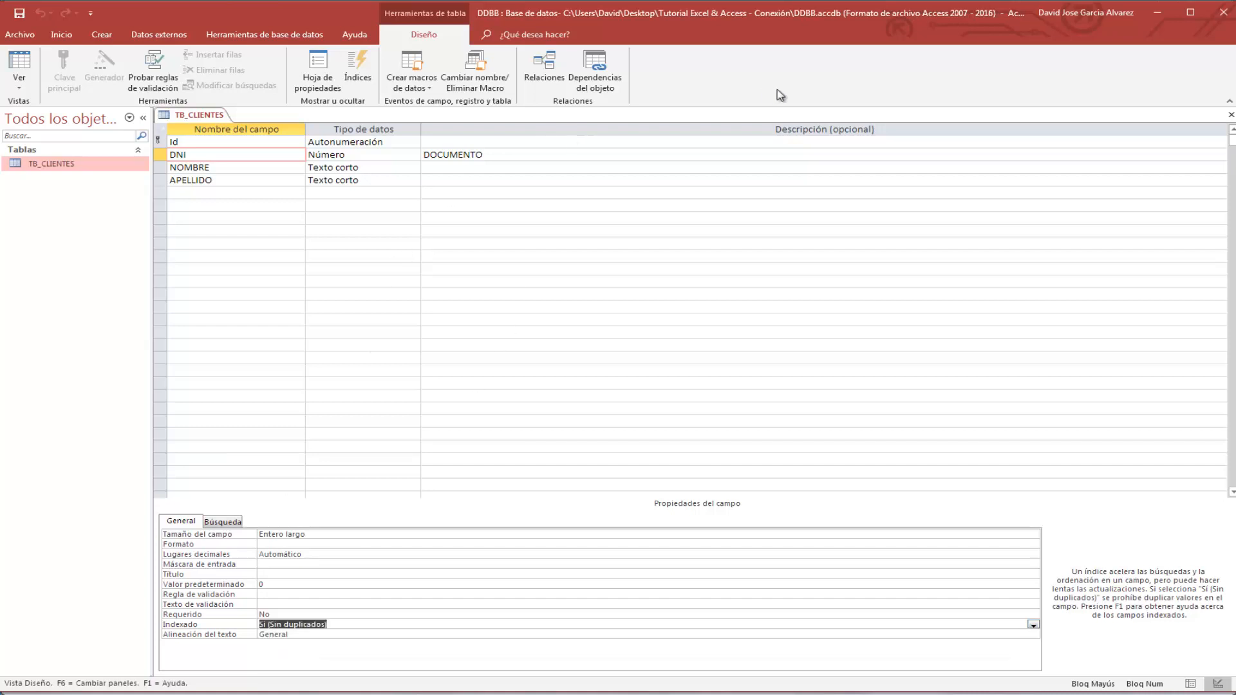
Step: Try to save the TB_CLIENTES design changes while closing the table, and close it discarding them
left_click(1231, 116)
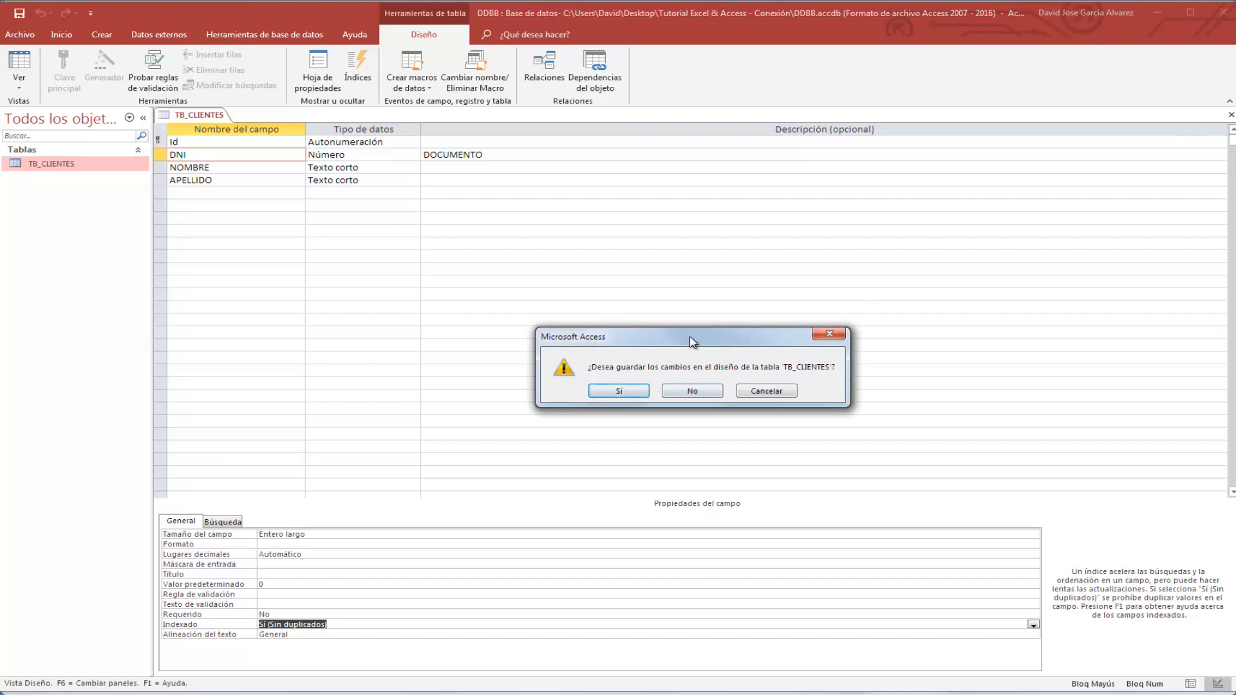
left_click(631, 391)
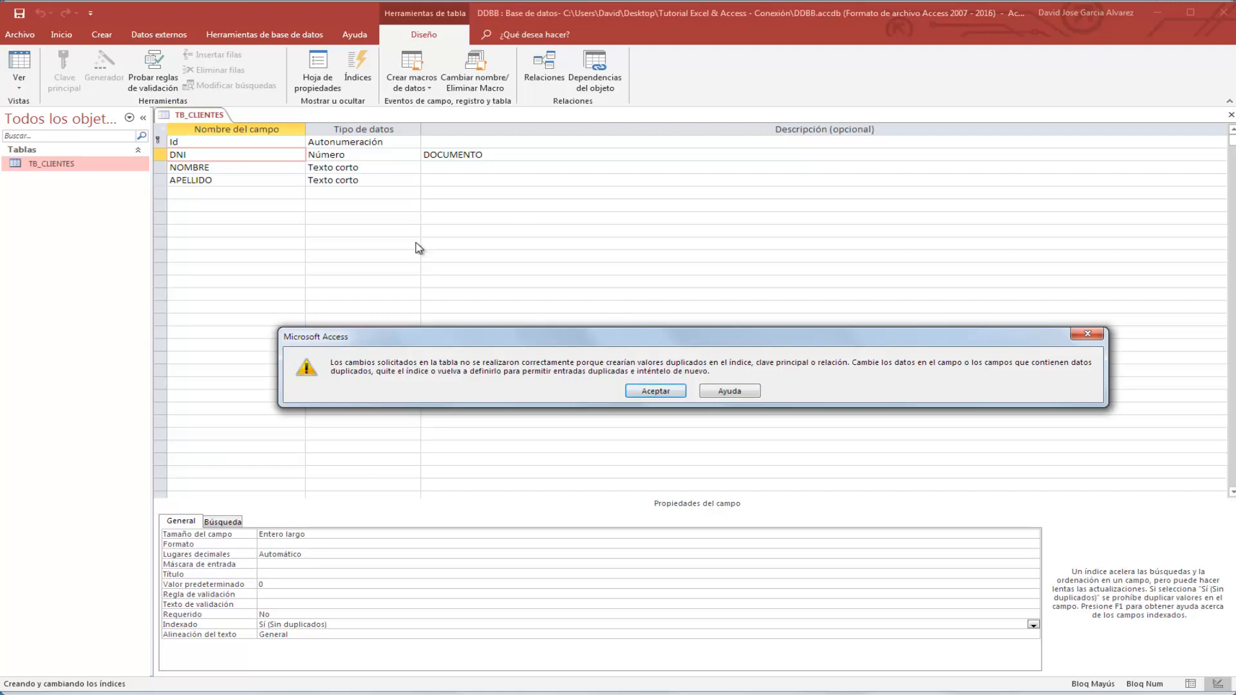
left_click(657, 392)
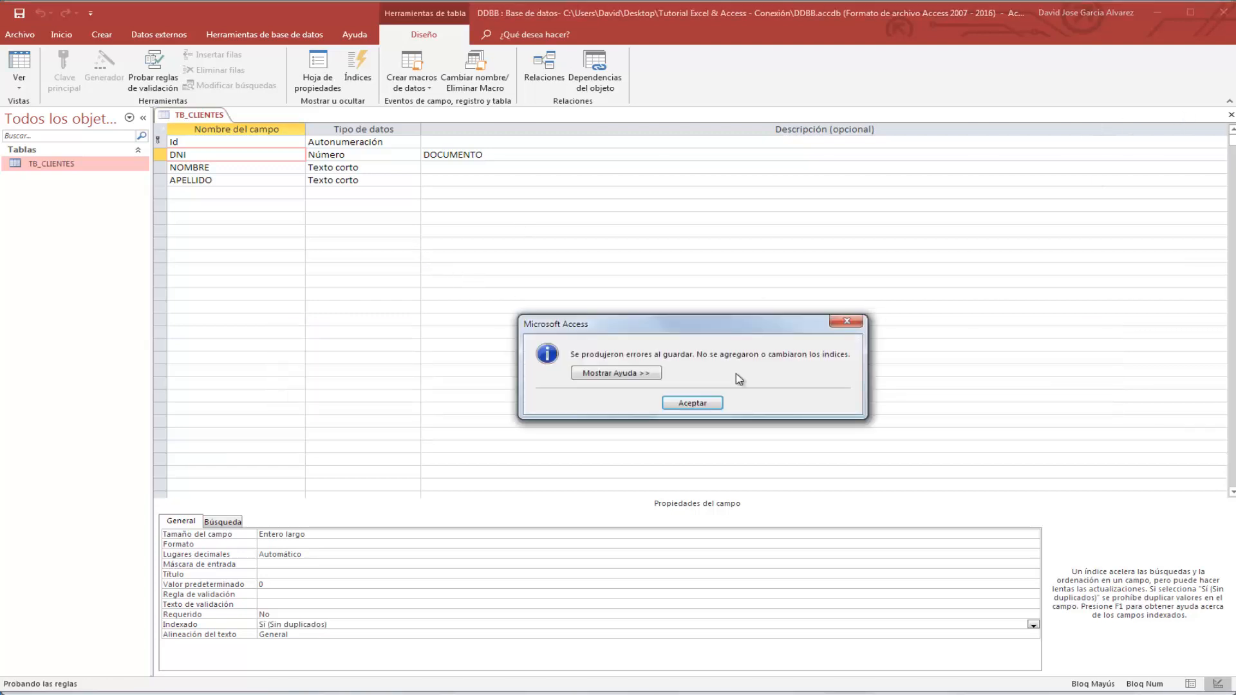
left_click(697, 404)
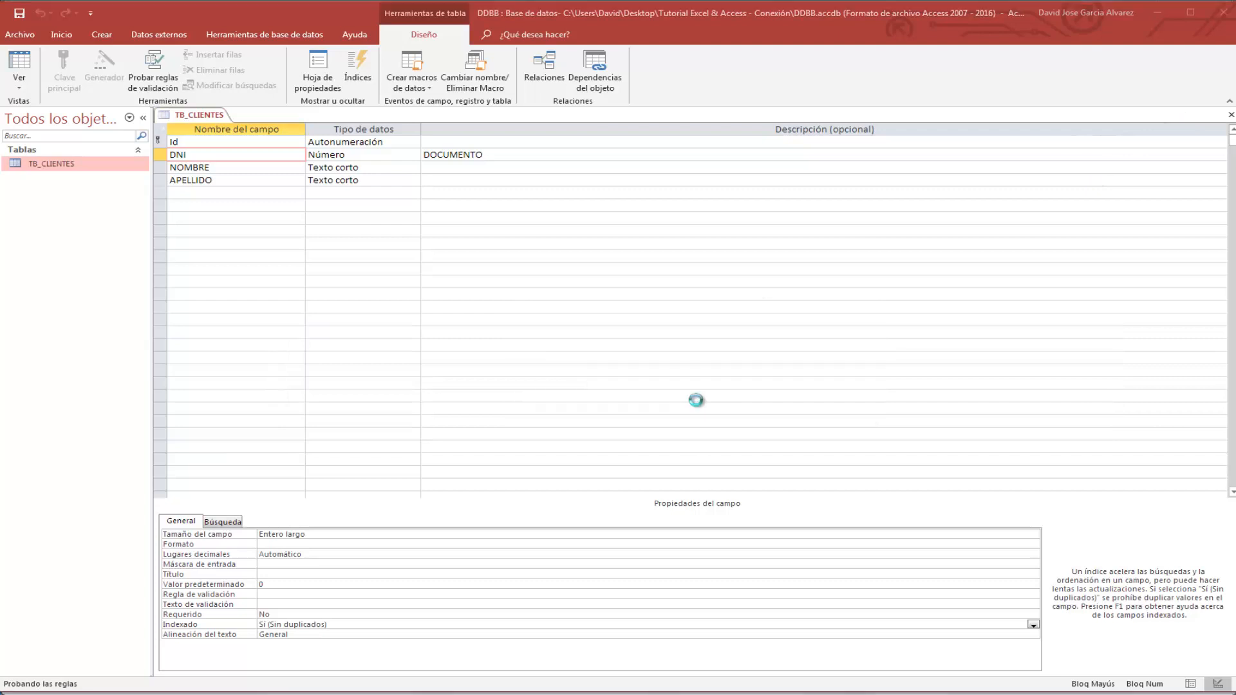
left_click(1231, 117)
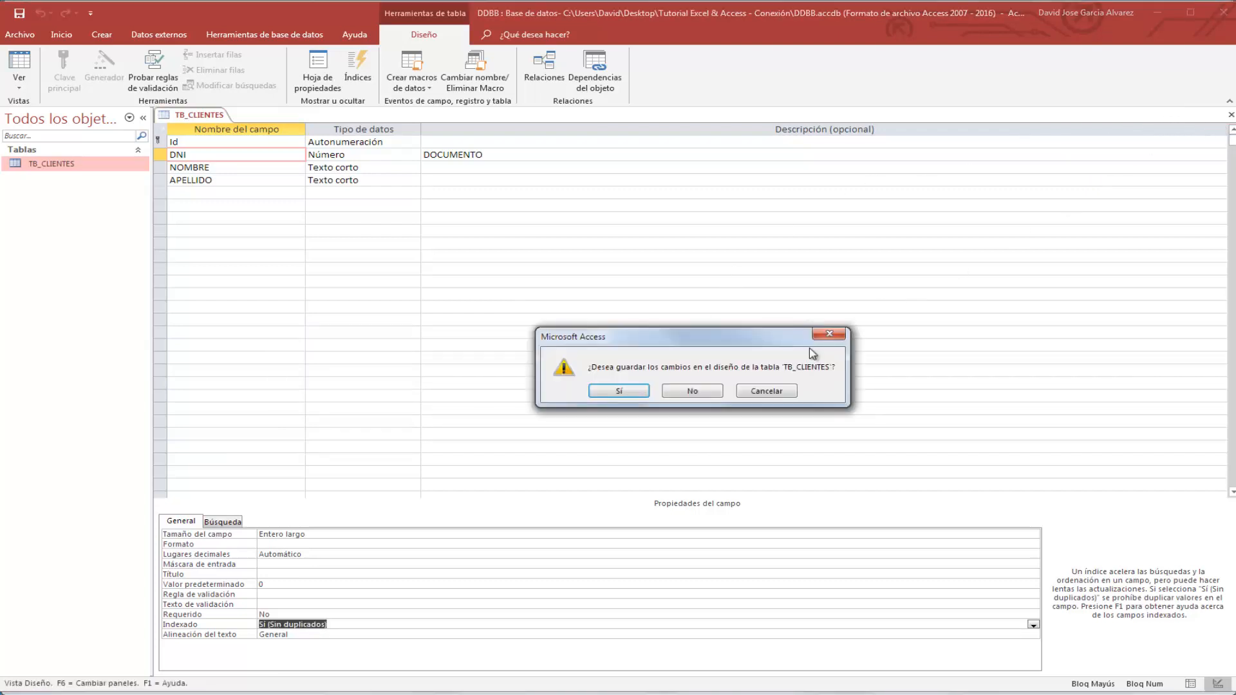
left_click(703, 395)
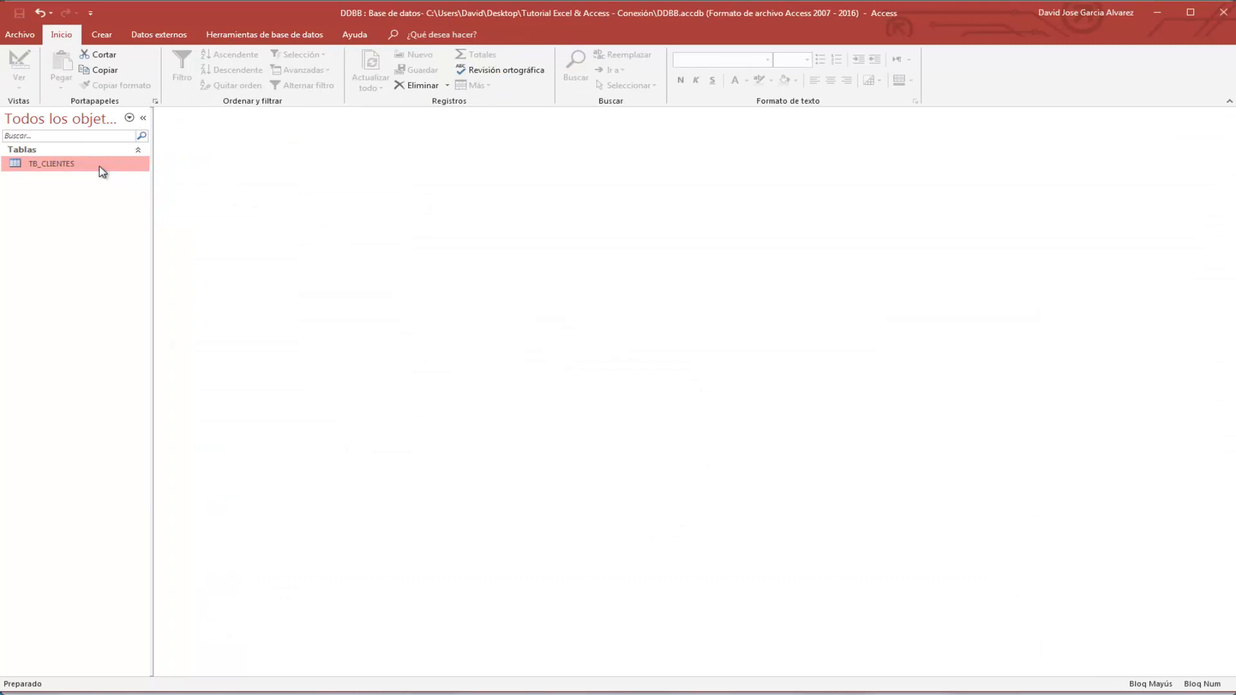
Step: Reopen TB_CLIENTES and delete the second client record that duplicates the first record's DNI
double_click(99, 166)
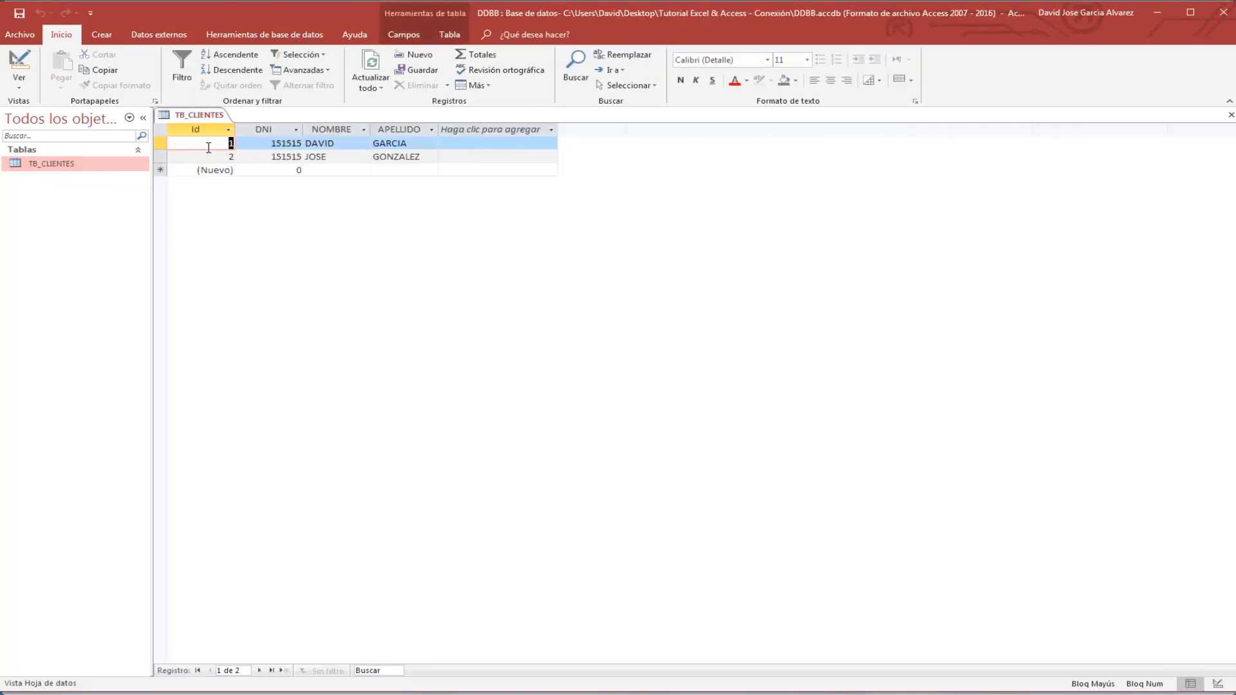
left_click(158, 156)
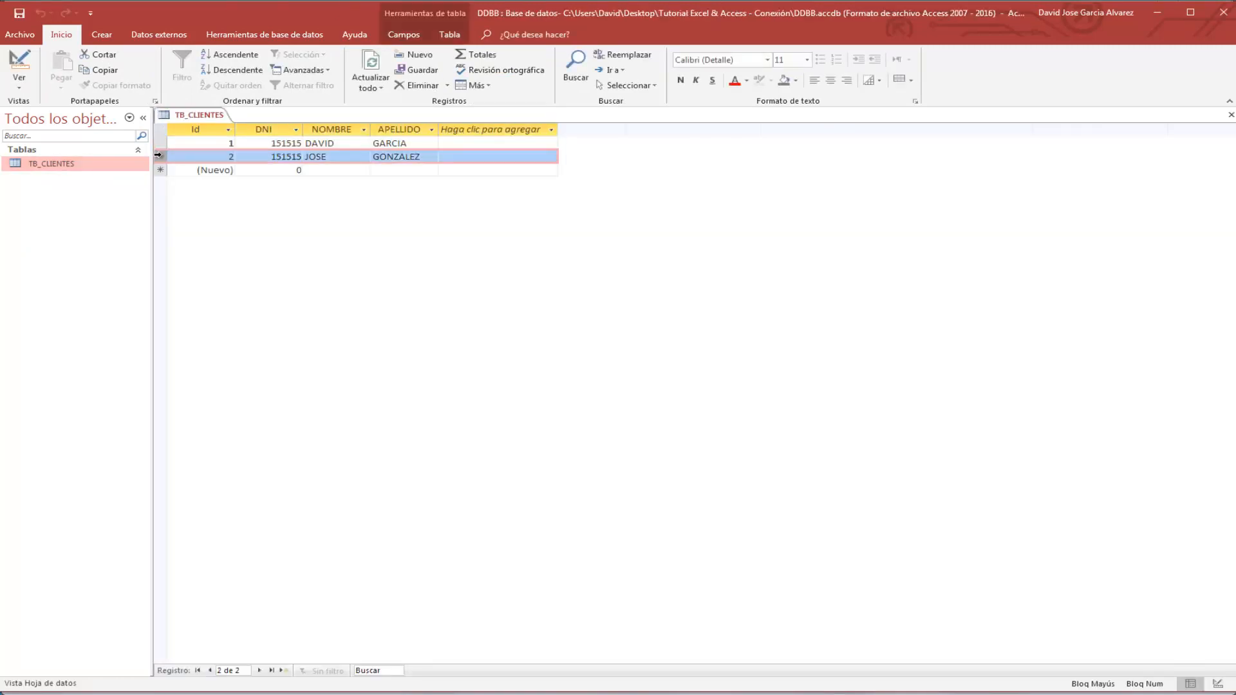
right_click(159, 156)
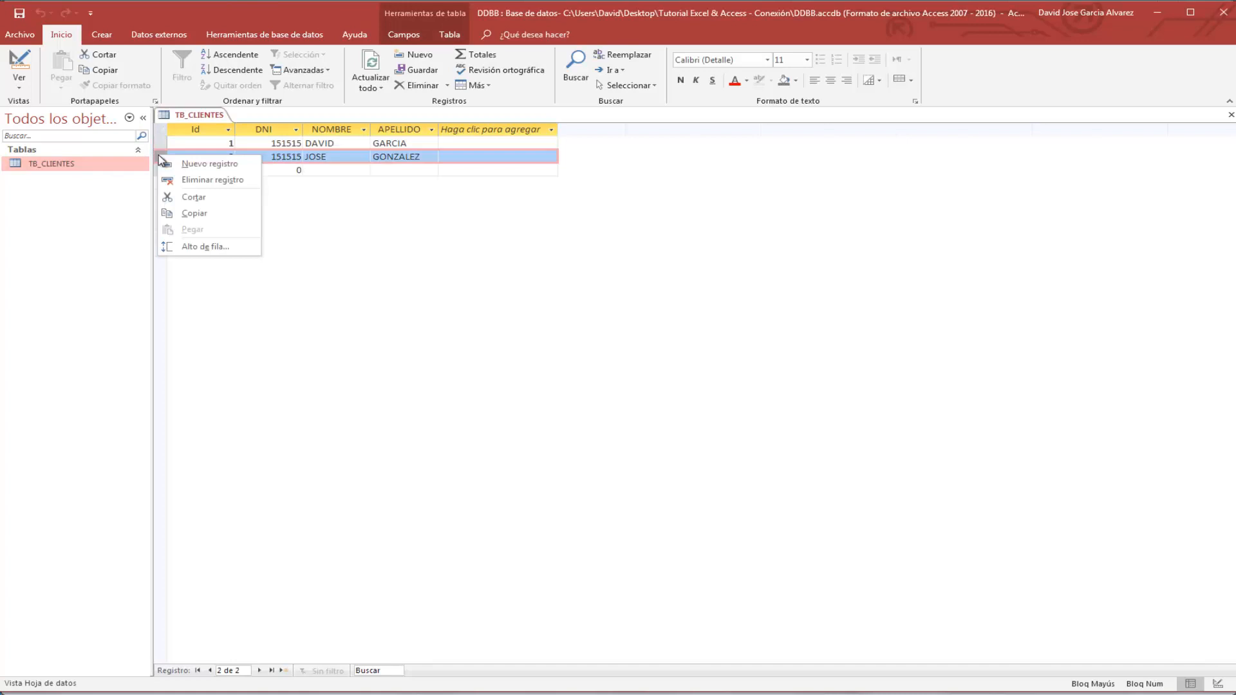
left_click(186, 180)
left_click(650, 401)
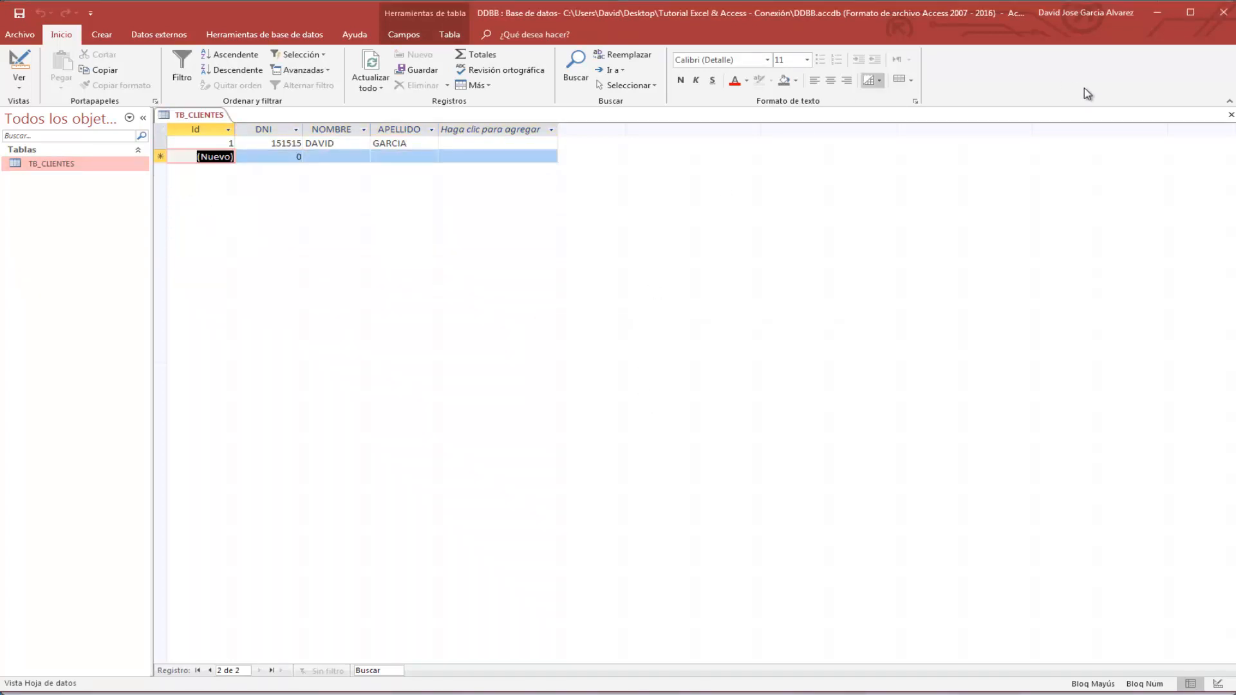
Step: In Design view, set the DNI field's Indexado property to Sí (Sin duplicados), and close TB_CLIENTES saving the design
left_click(20, 82)
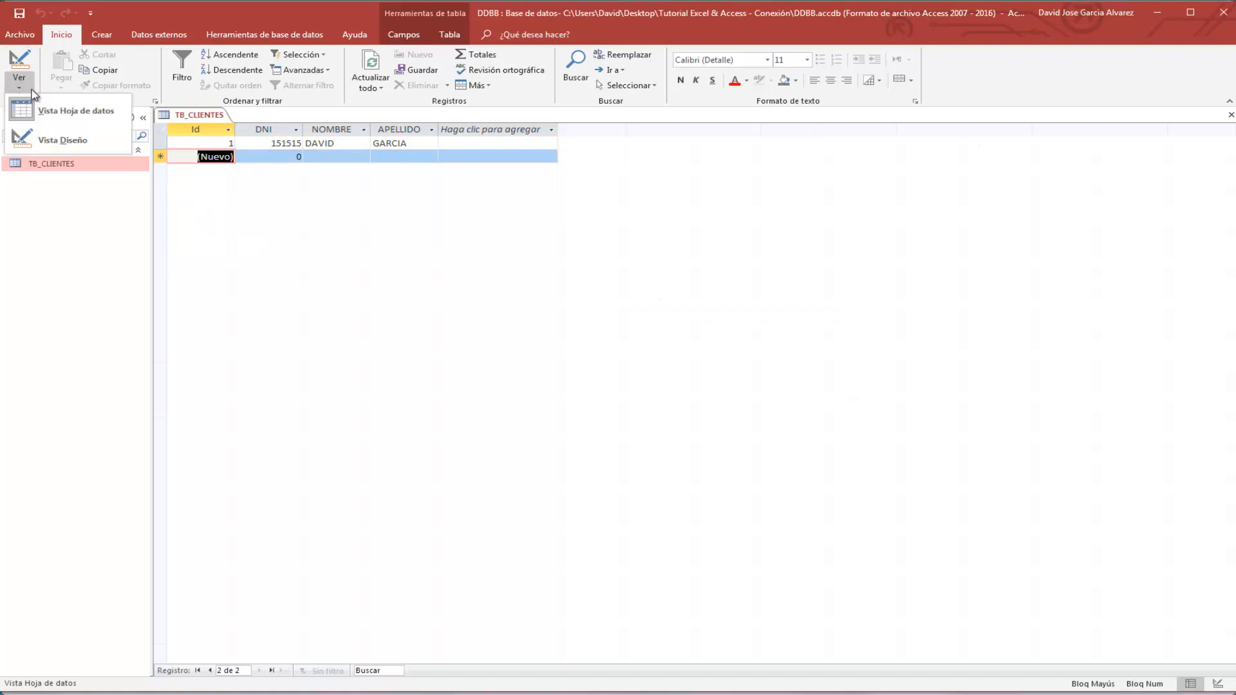
left_click(62, 141)
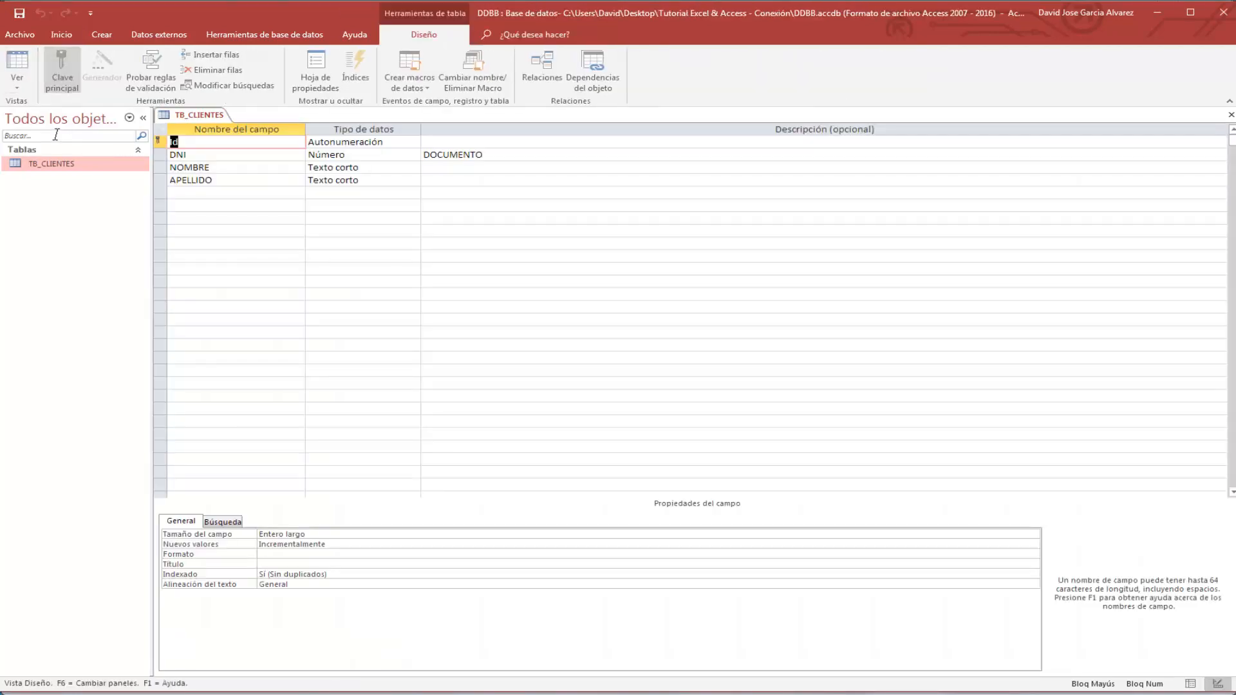
left_click(219, 151)
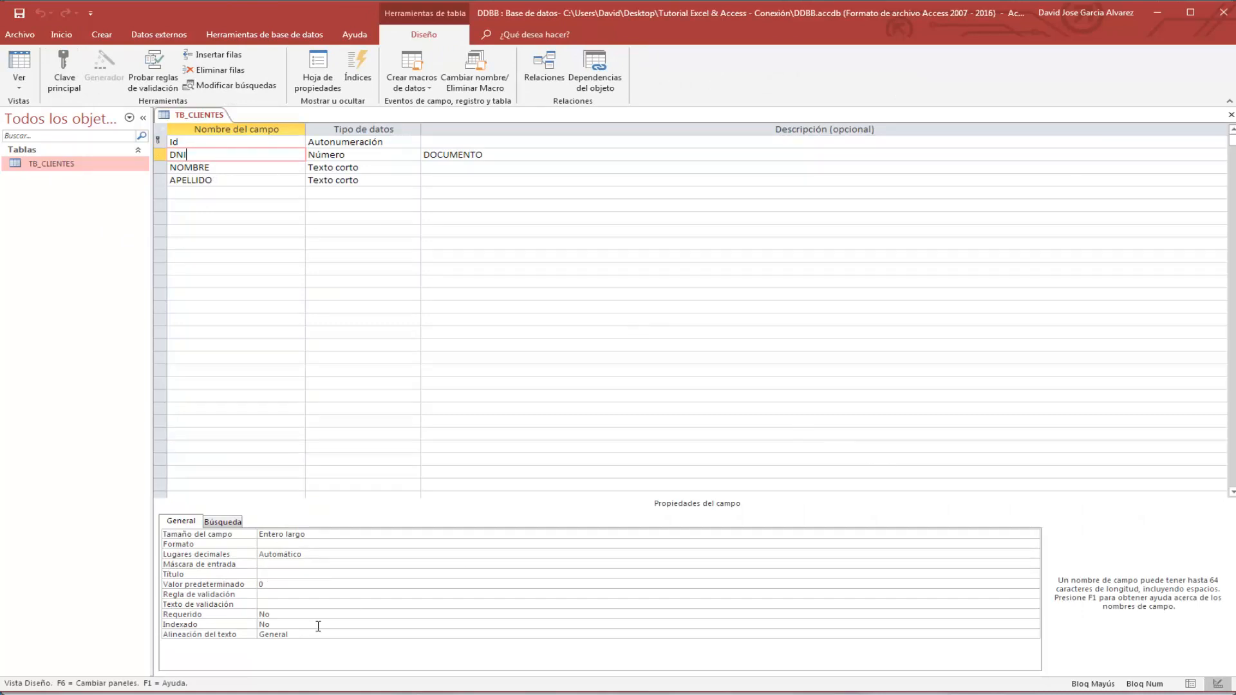
left_click(289, 624)
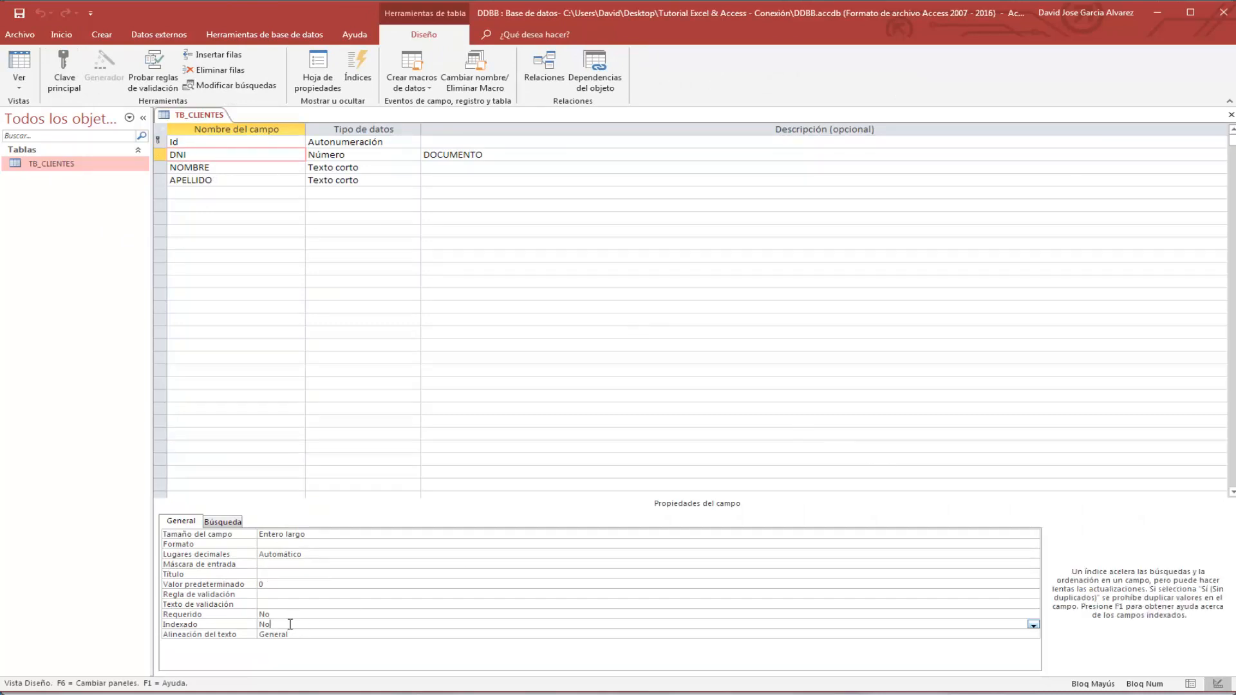
left_click(1032, 625)
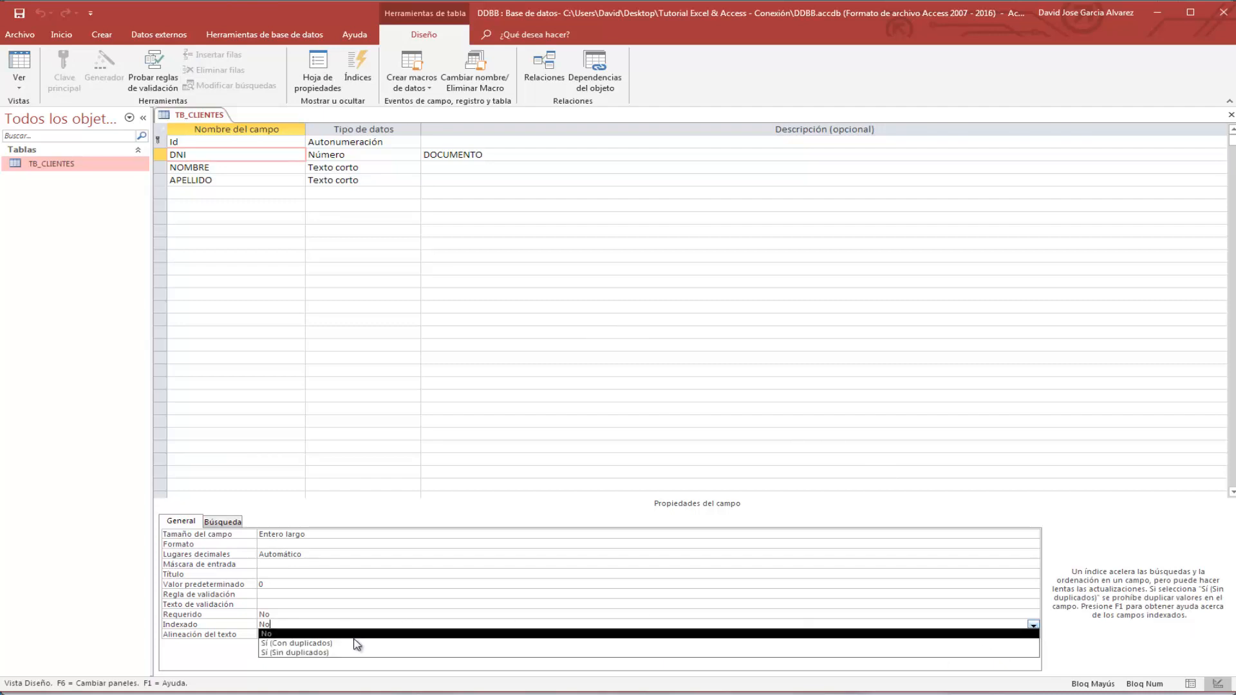
left_click(320, 655)
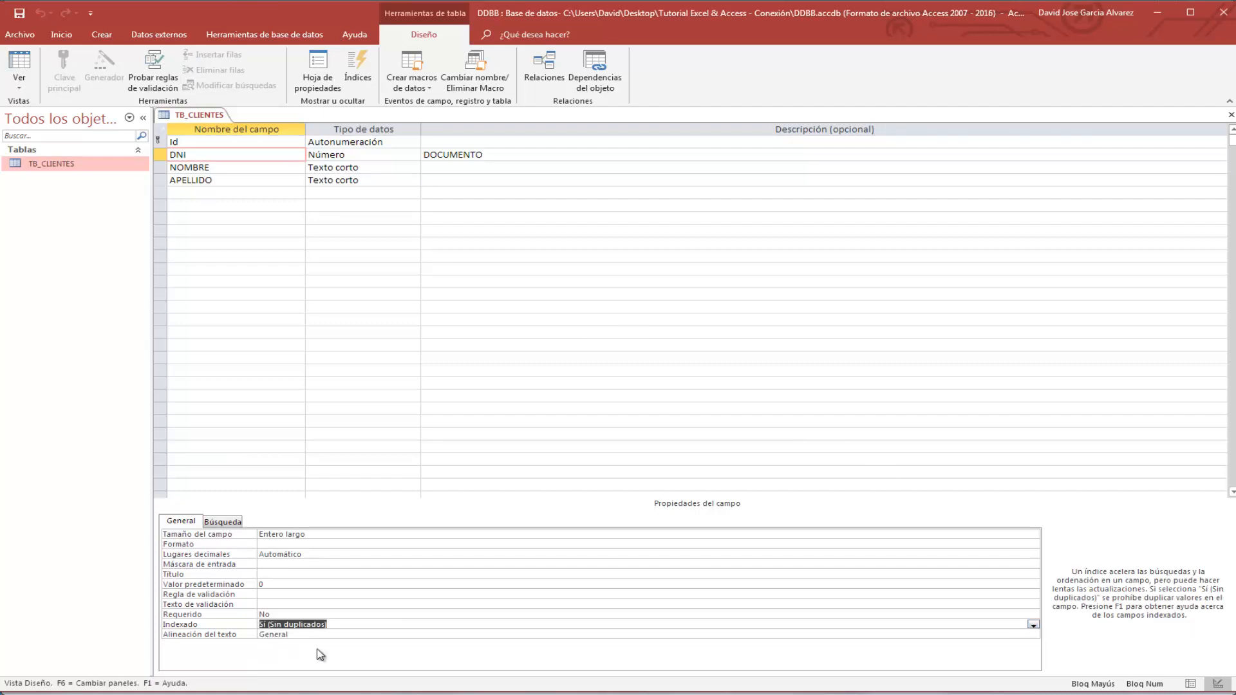
left_click(1231, 115)
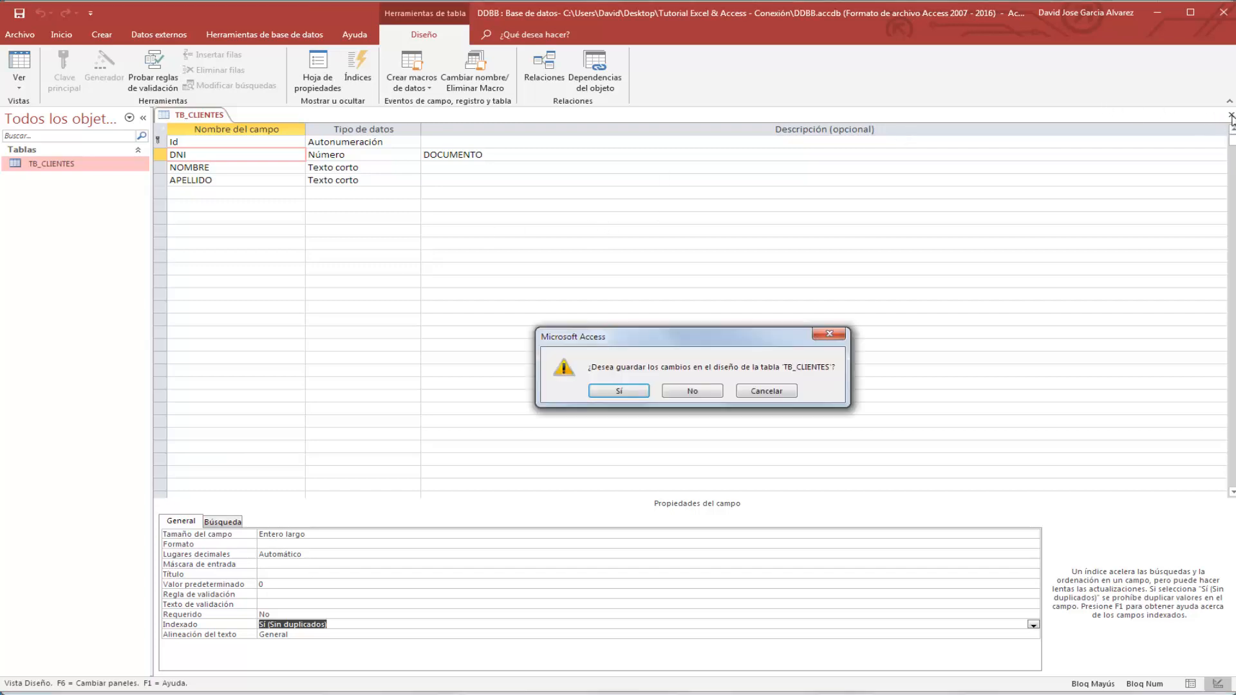
left_click(636, 391)
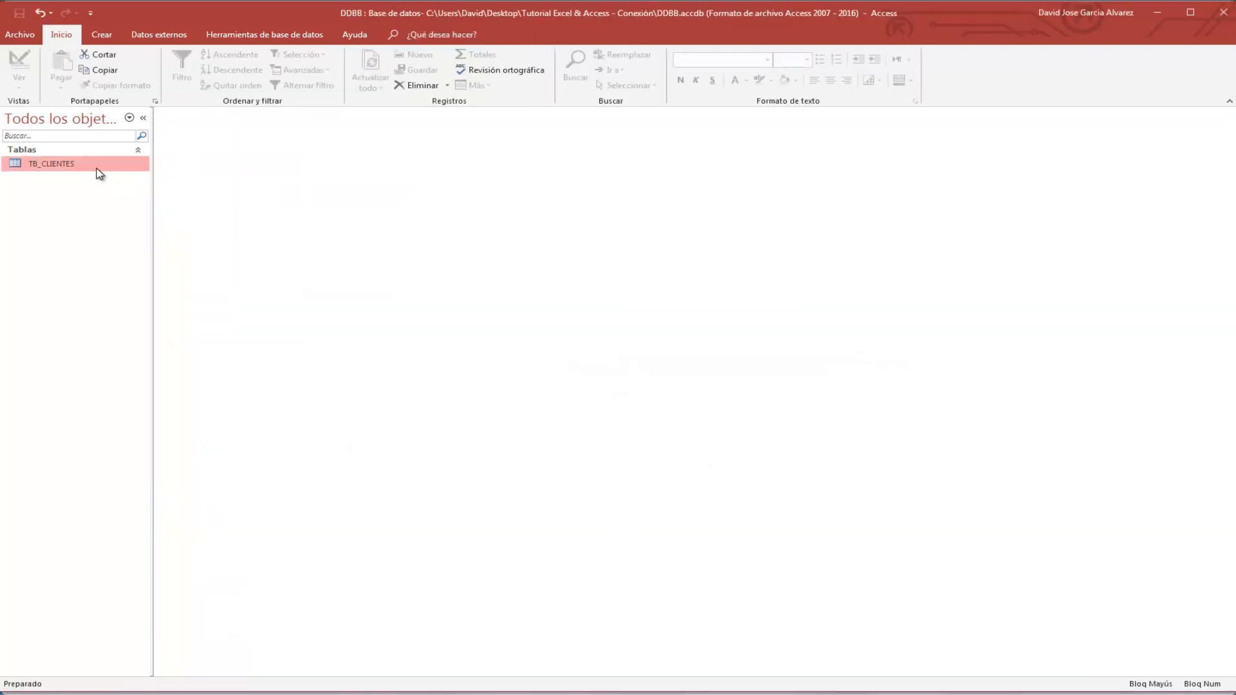
Step: Reopen TB_CLIENTES and start a new record with the same DNI number as the first record
double_click(95, 165)
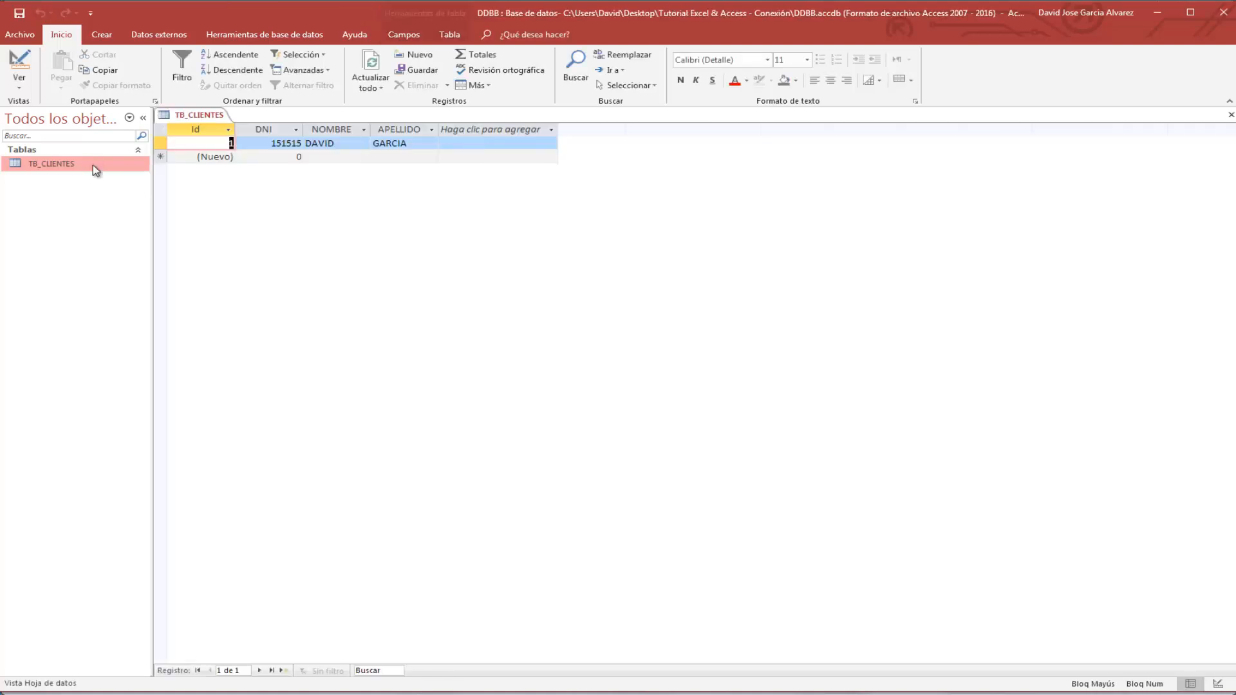
left_click(283, 156)
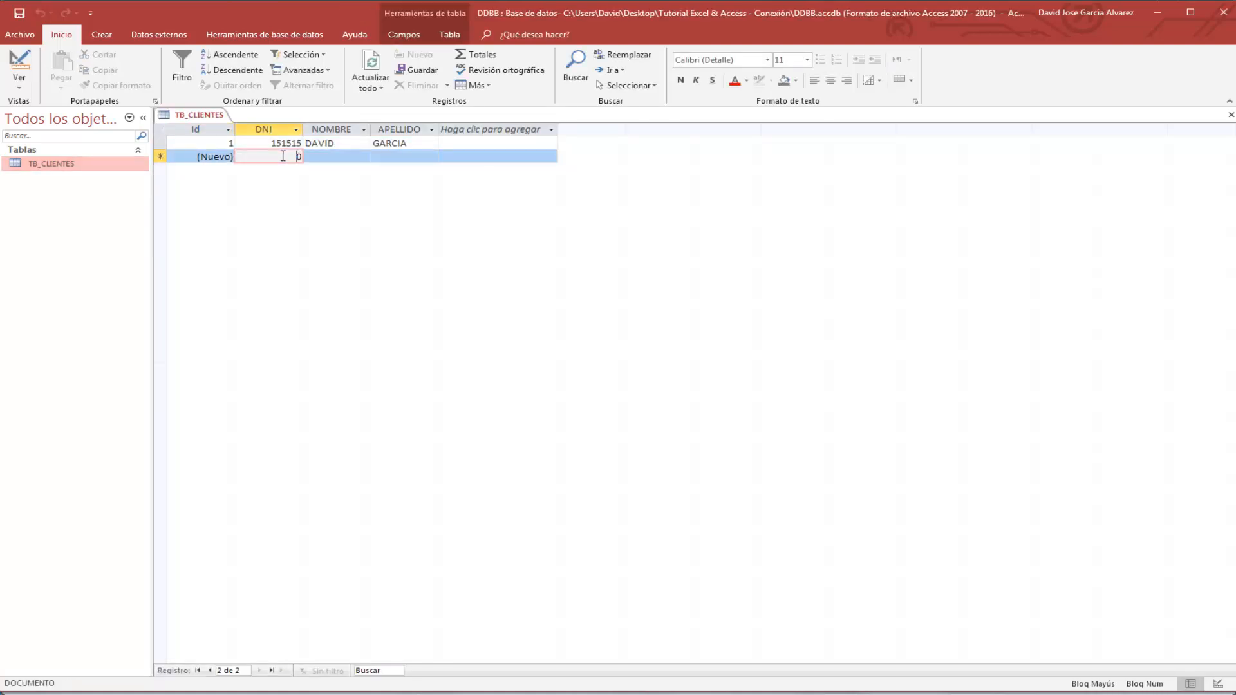
type("151")
key("Delete")
type("515")
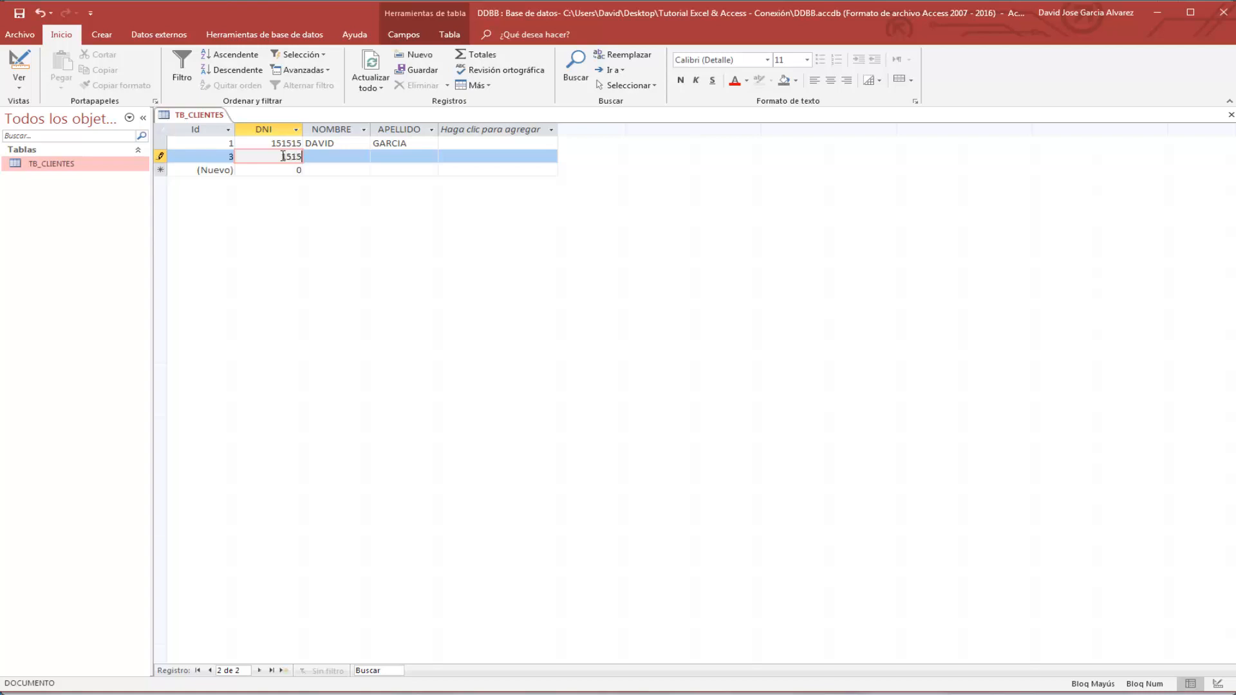
key("BackSpace")
key("BackSpace")
key("BackSpace")
key("BackSpace")
key("BackSpace")
key("BackSpace")
type("151515")
key("Tab")
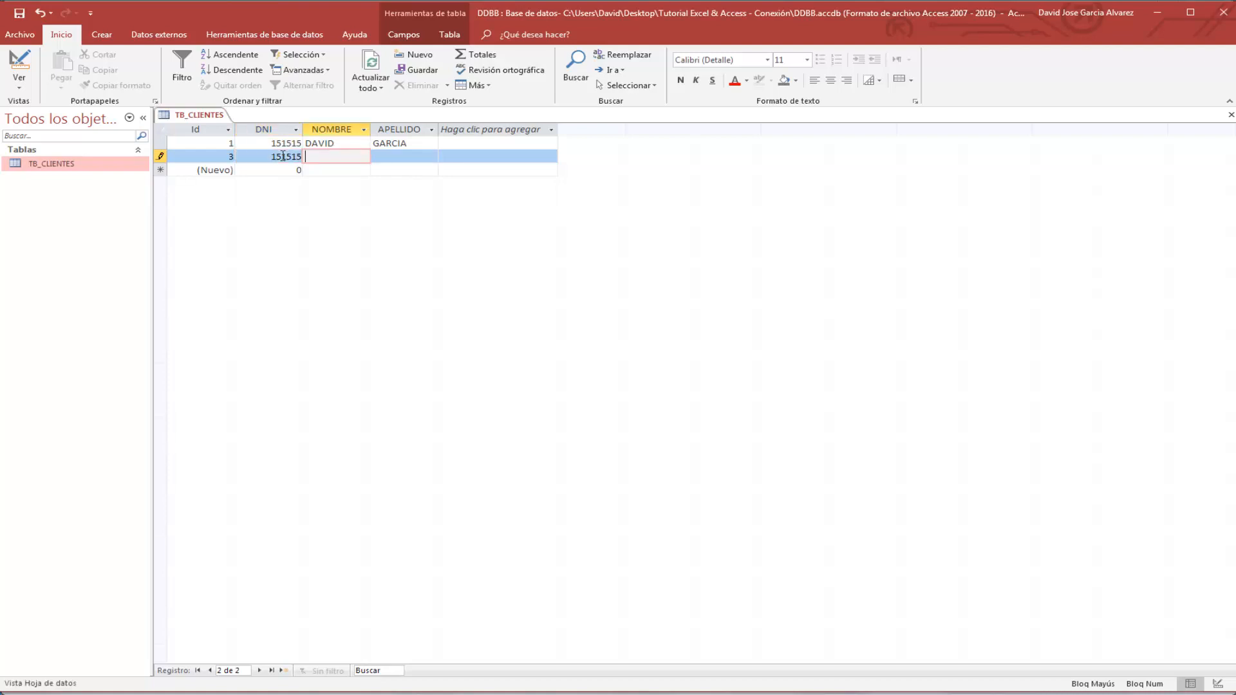
Step: Fill in the new record's NOMBRE and APELLIDO with the second client's first name and surname, and try to save it
type("JOSE")
key("Tab")
type("G")
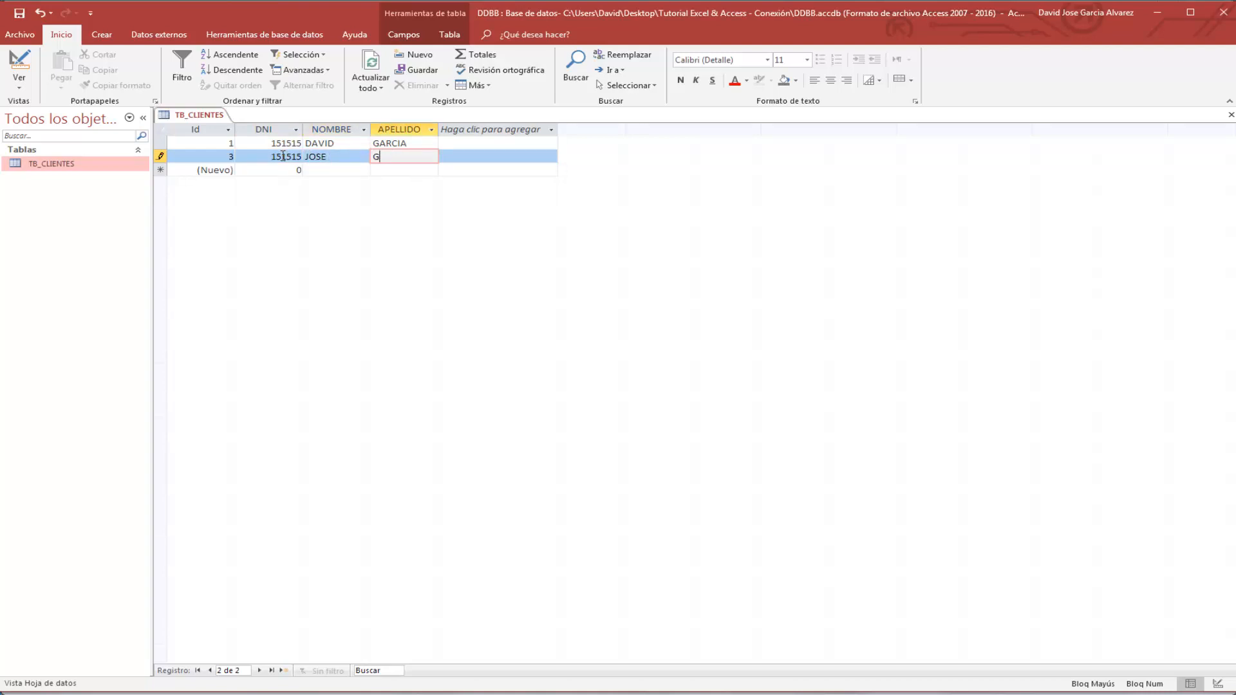
type("ONZALEZ")
key("Return")
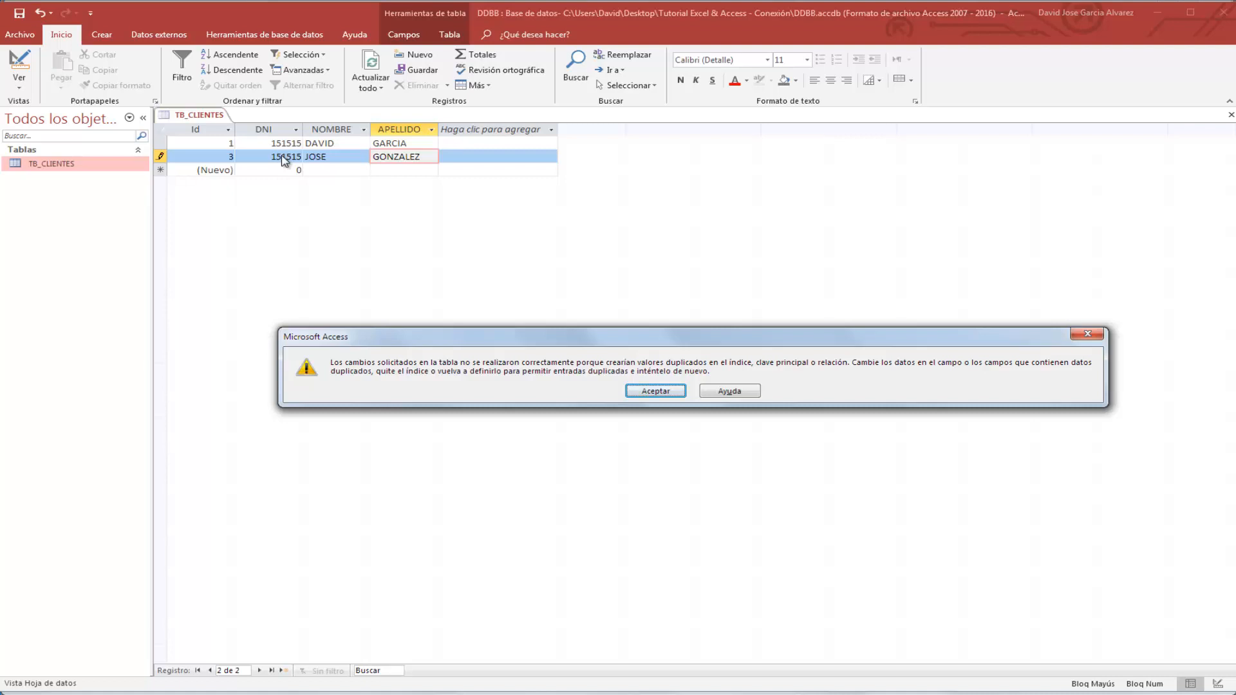
left_click(655, 394)
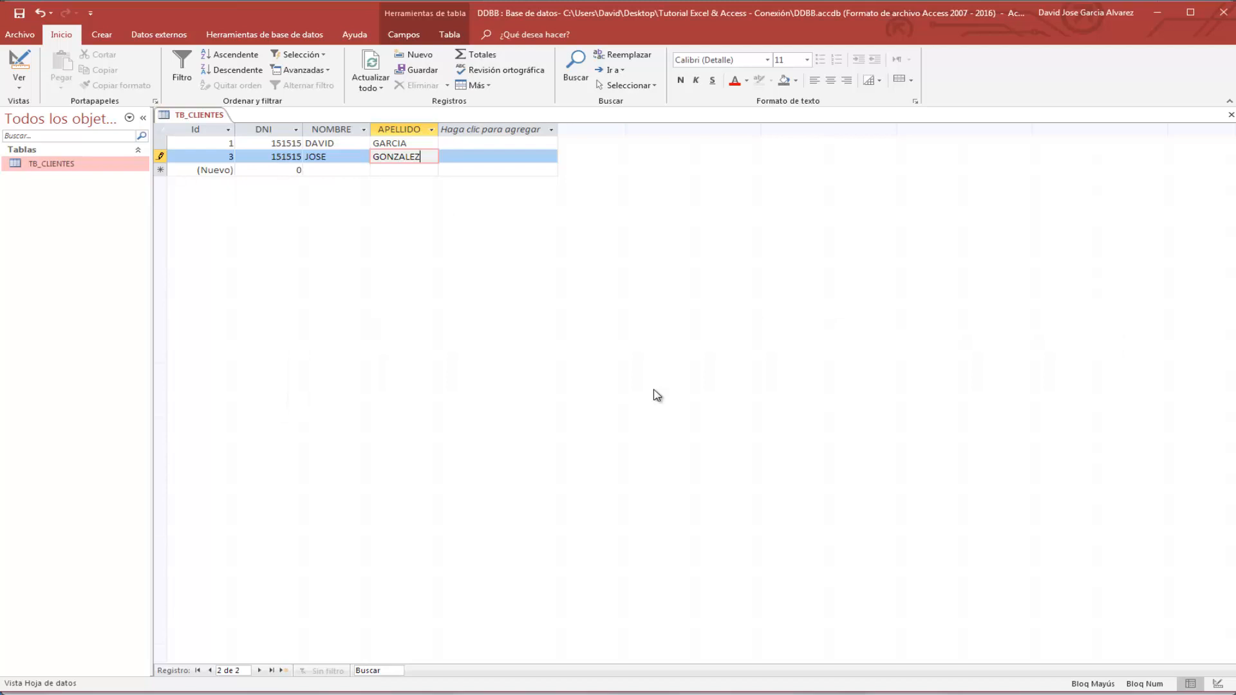
Step: Replace the new record's DNI with a different, unique number and save the record
double_click(277, 156)
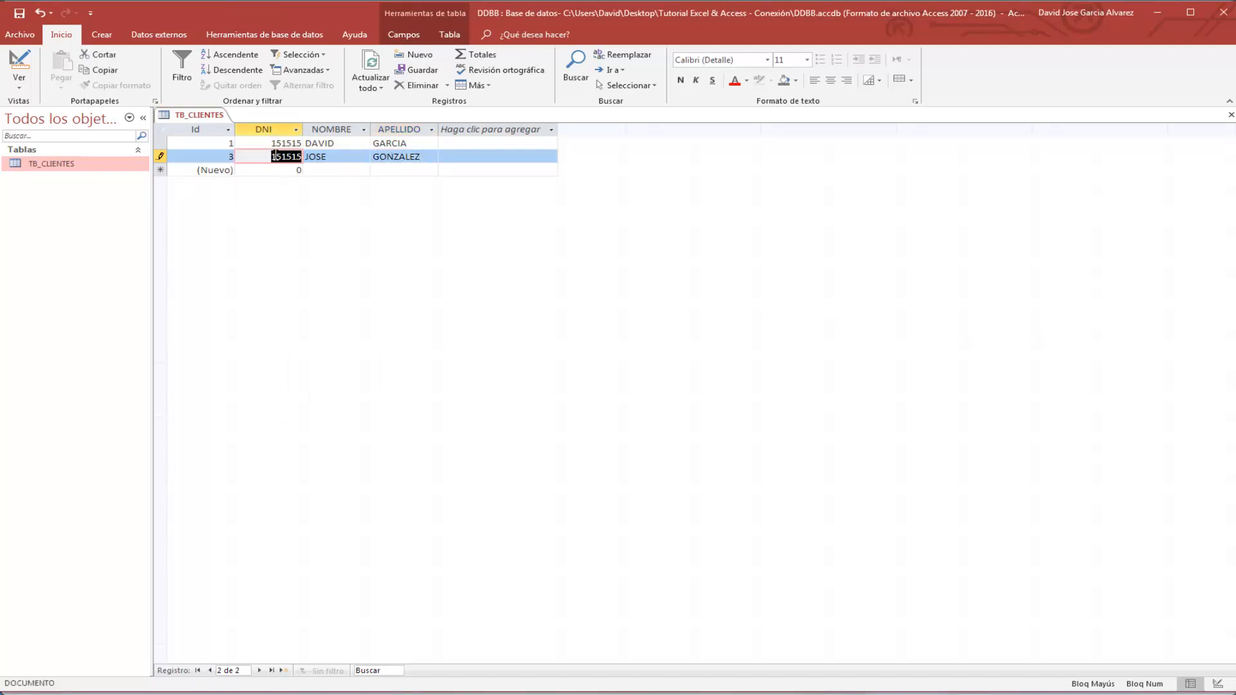
type("161616")
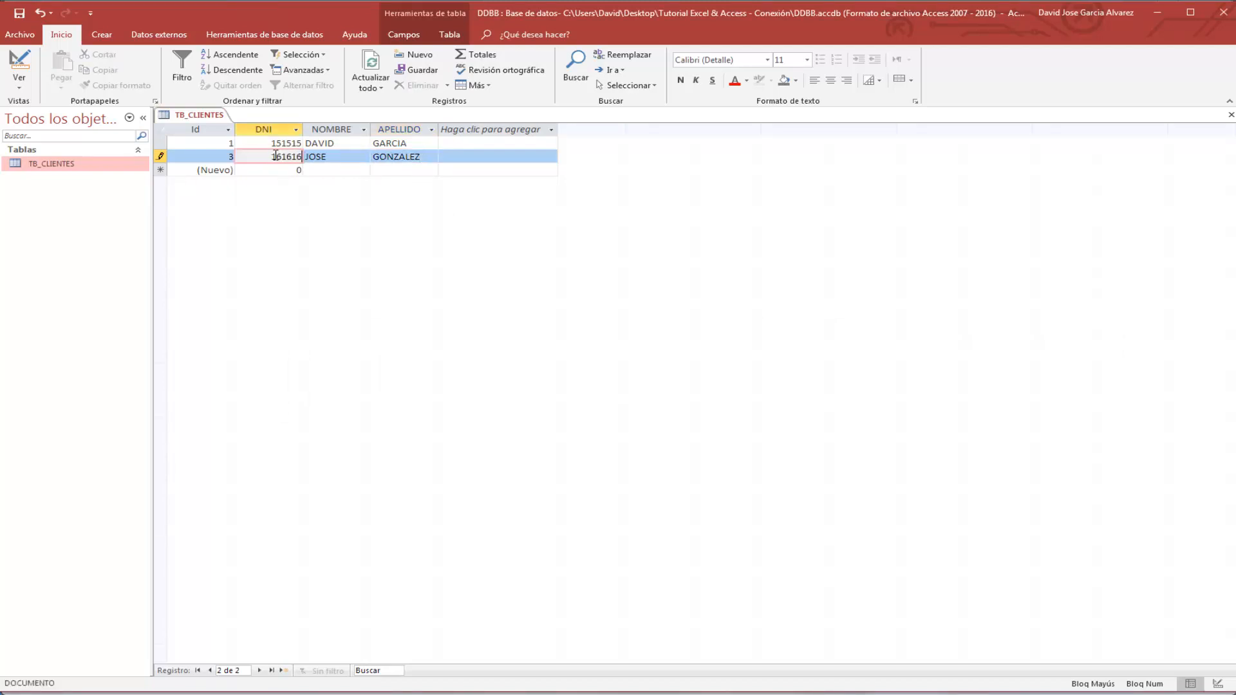
key("Tab")
key("Tab")
key("Tab")
key("Tab")
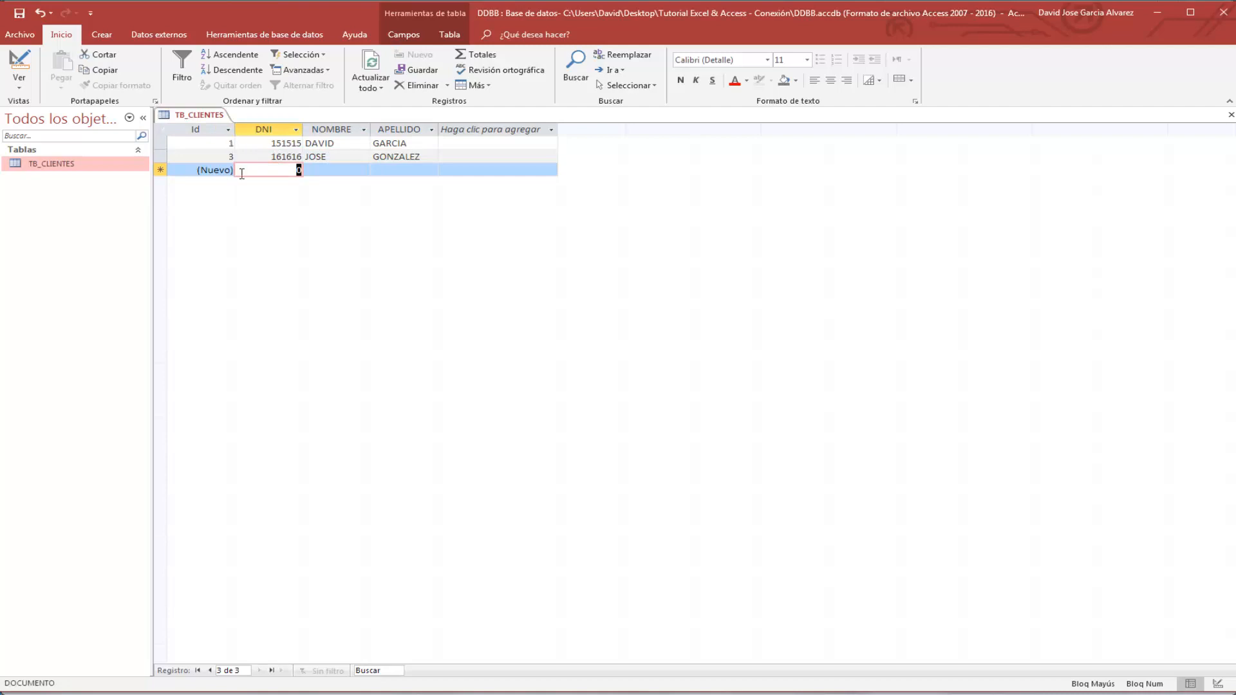
Step: Compare the Id and DNI columns of the two records in TB_CLIENTES
left_click(273, 130)
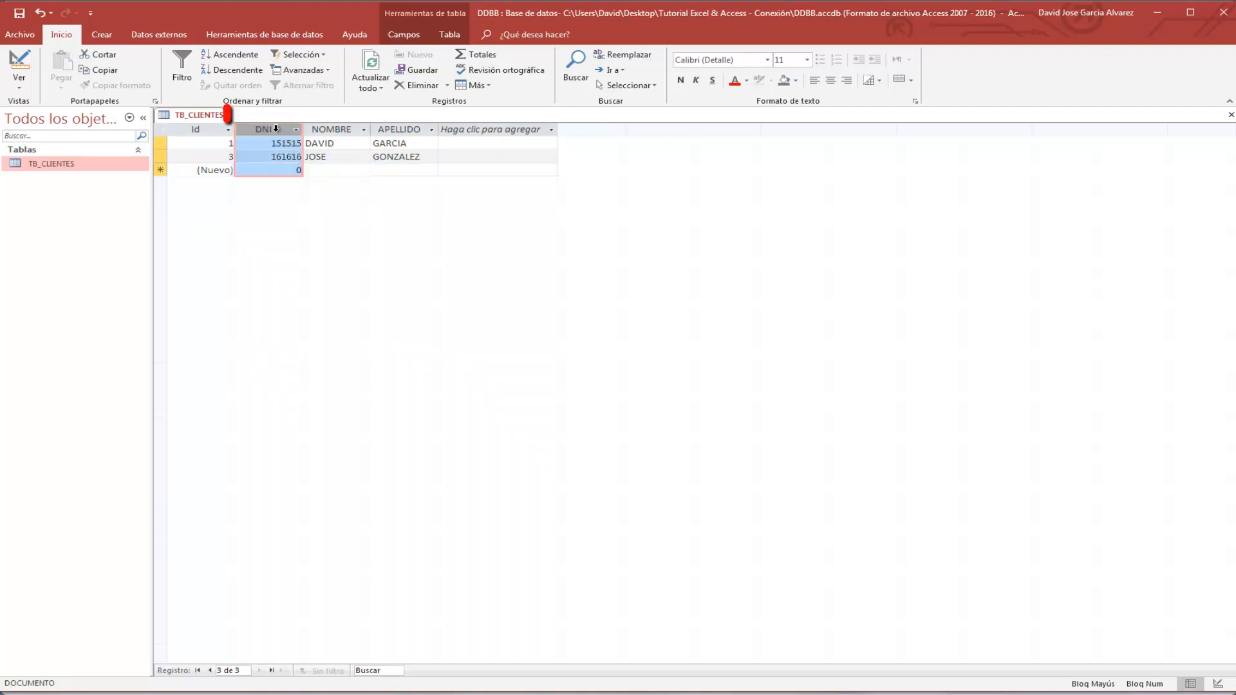
left_click(213, 129)
left_click(264, 128)
left_click(203, 130)
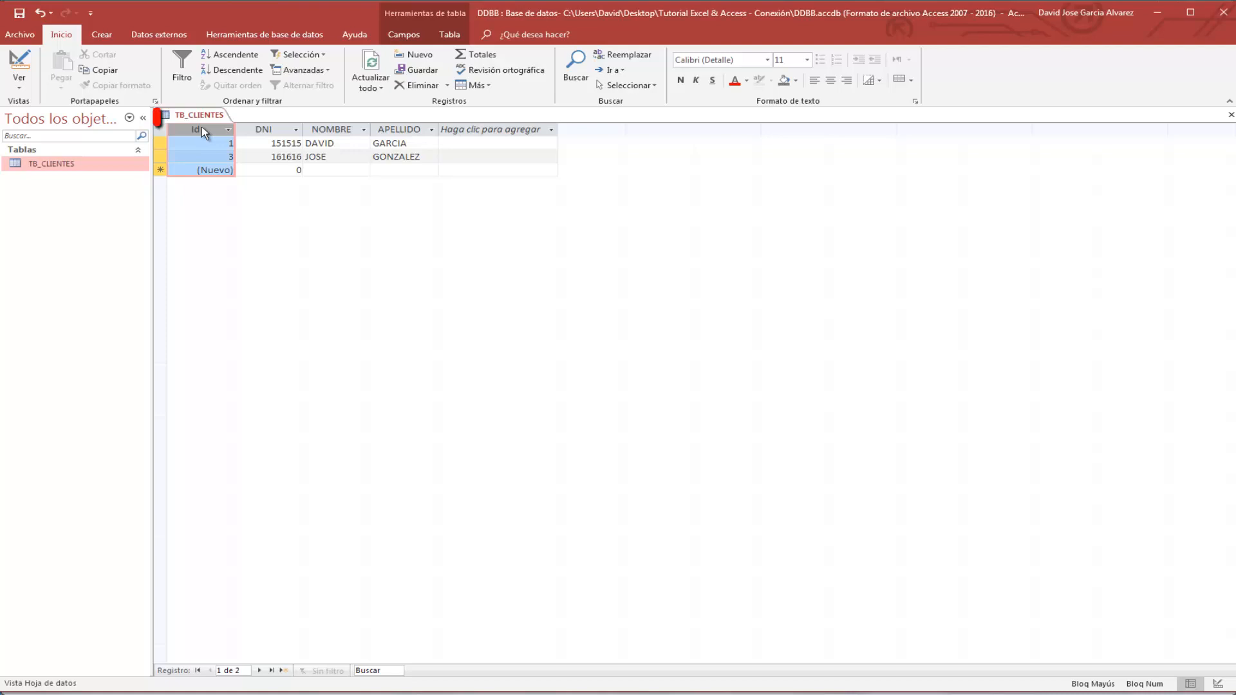
left_click(219, 156)
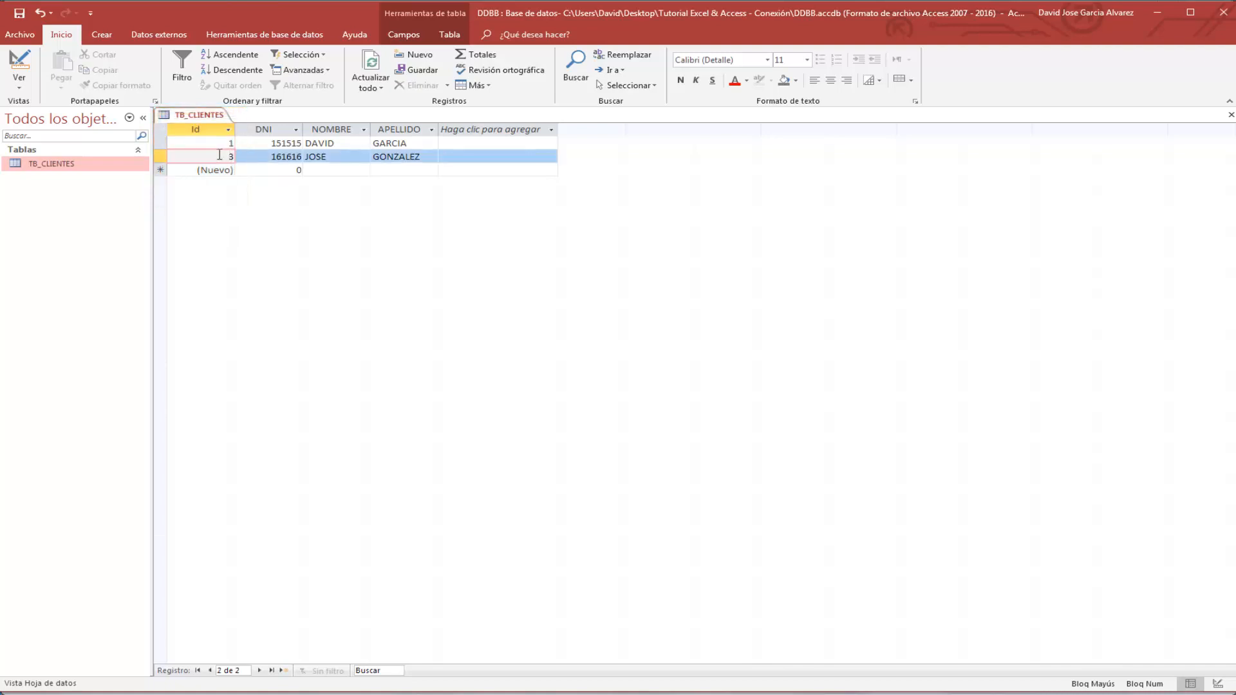